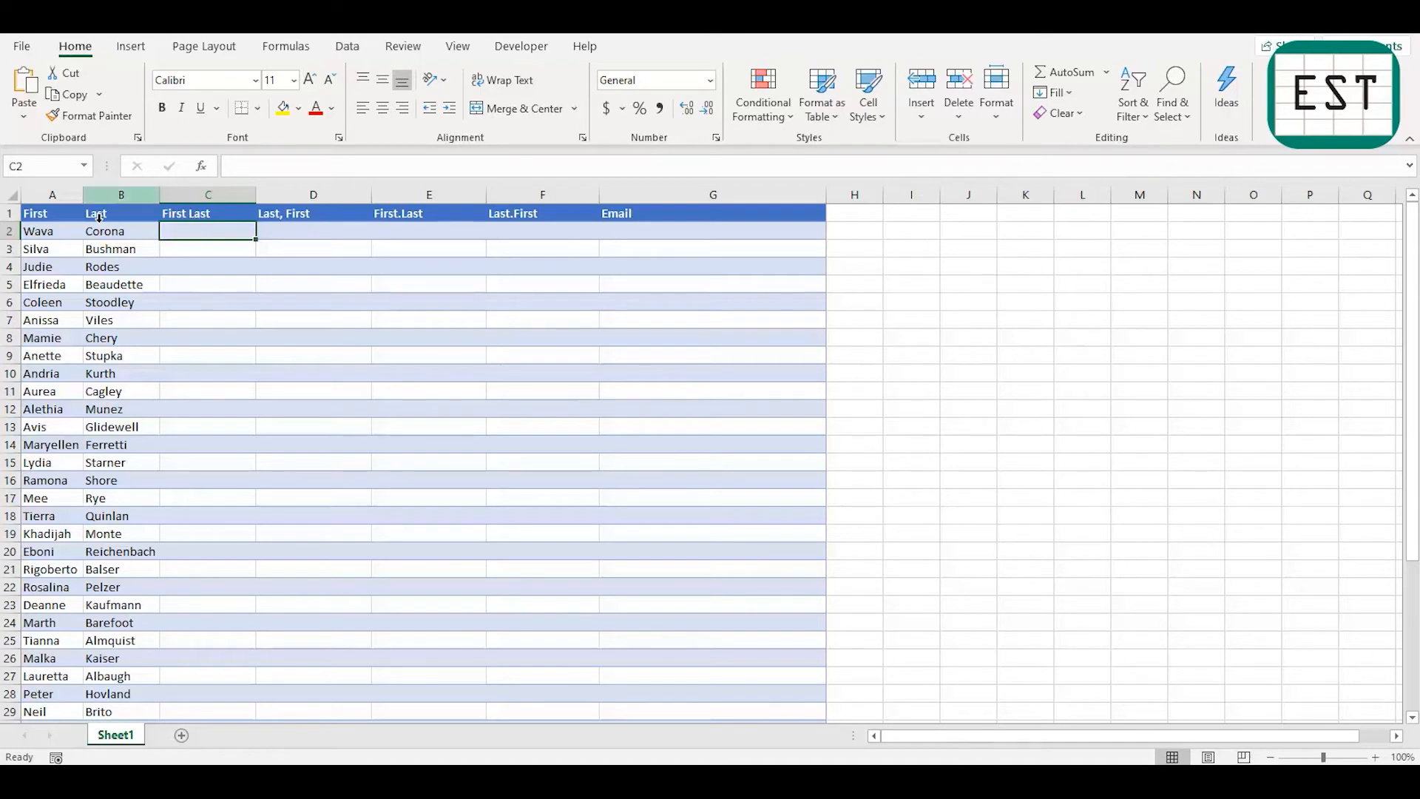
click(73, 194)
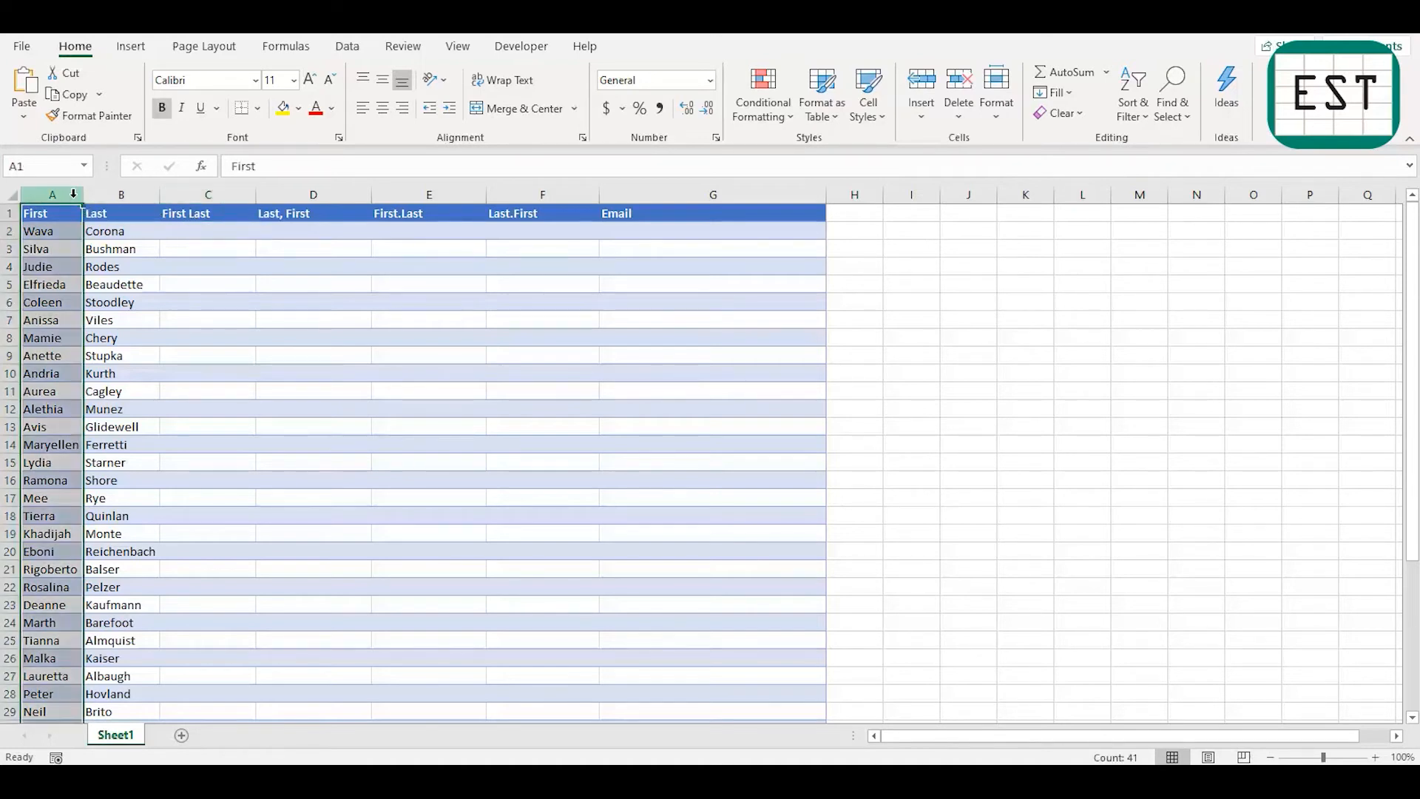
click(145, 193)
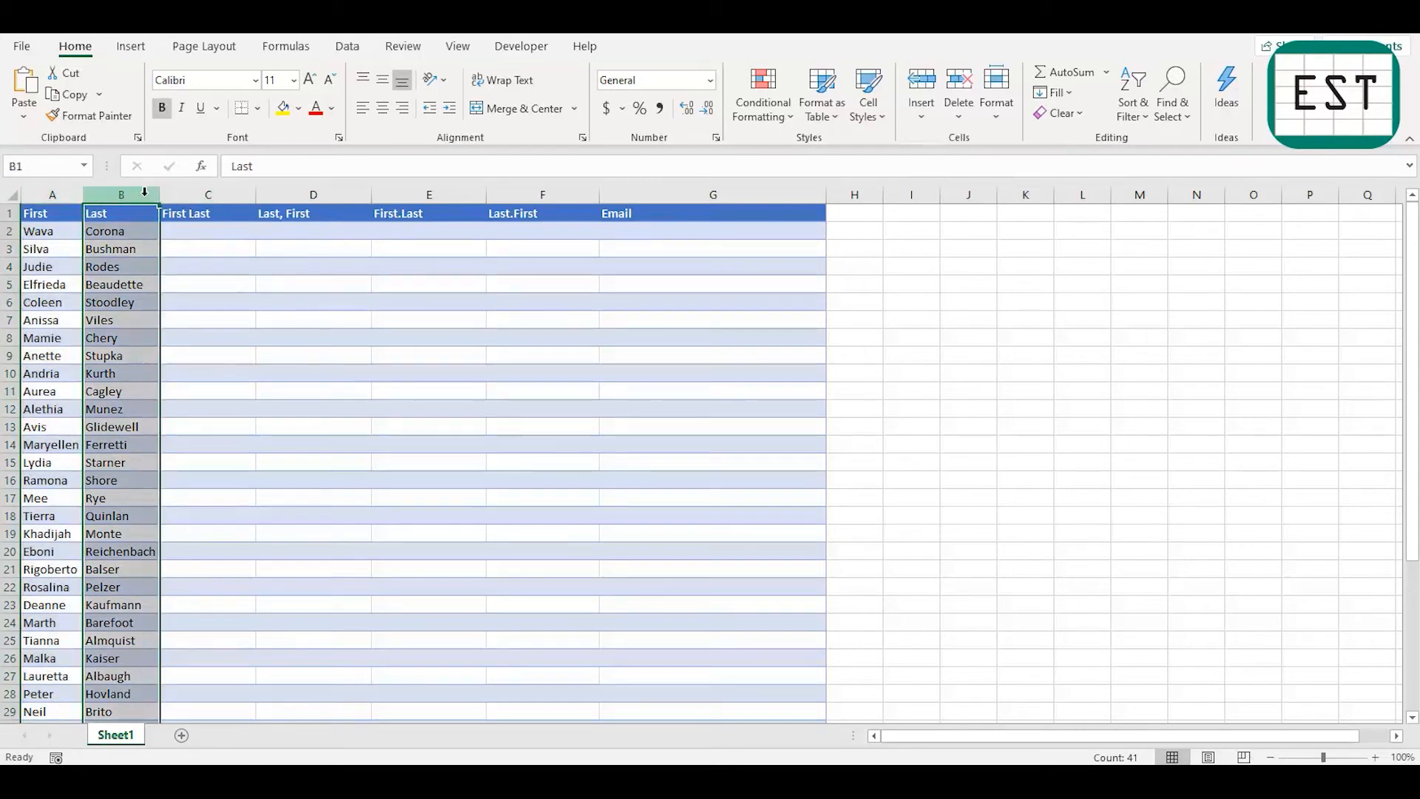
drag(68, 216, 114, 218)
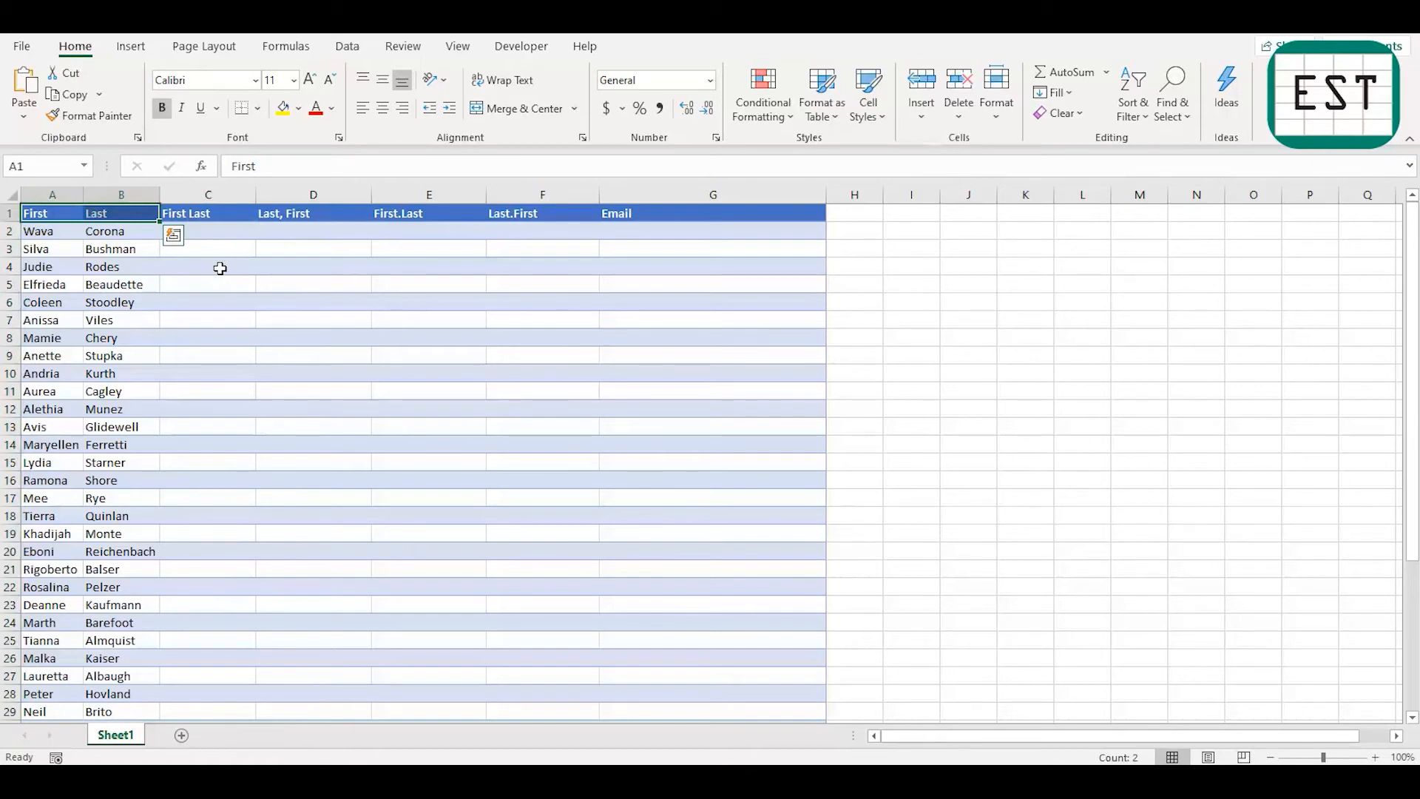
Enter =A2&" "&B2 in cell C2 to join the first and last name with a space
click(210, 239)
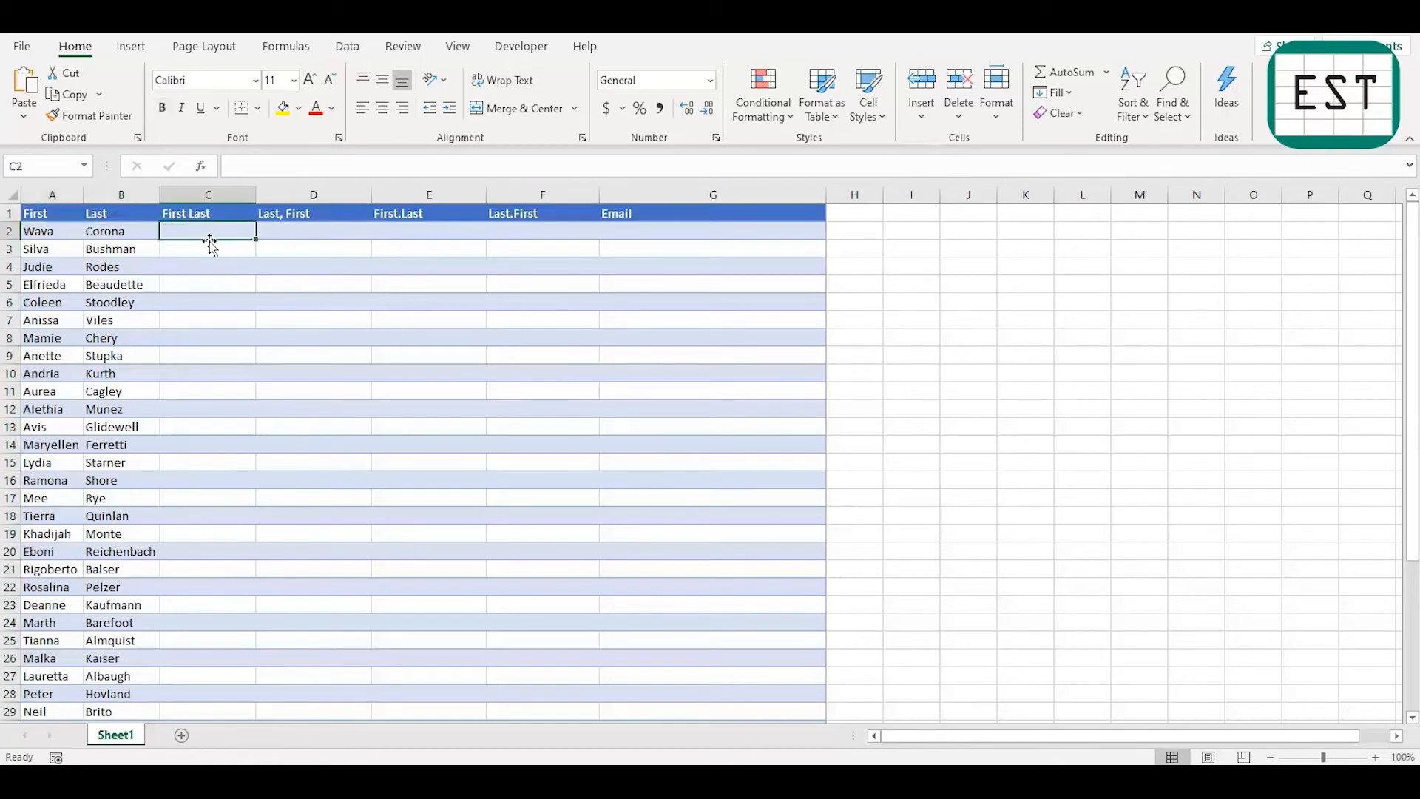
text(=)
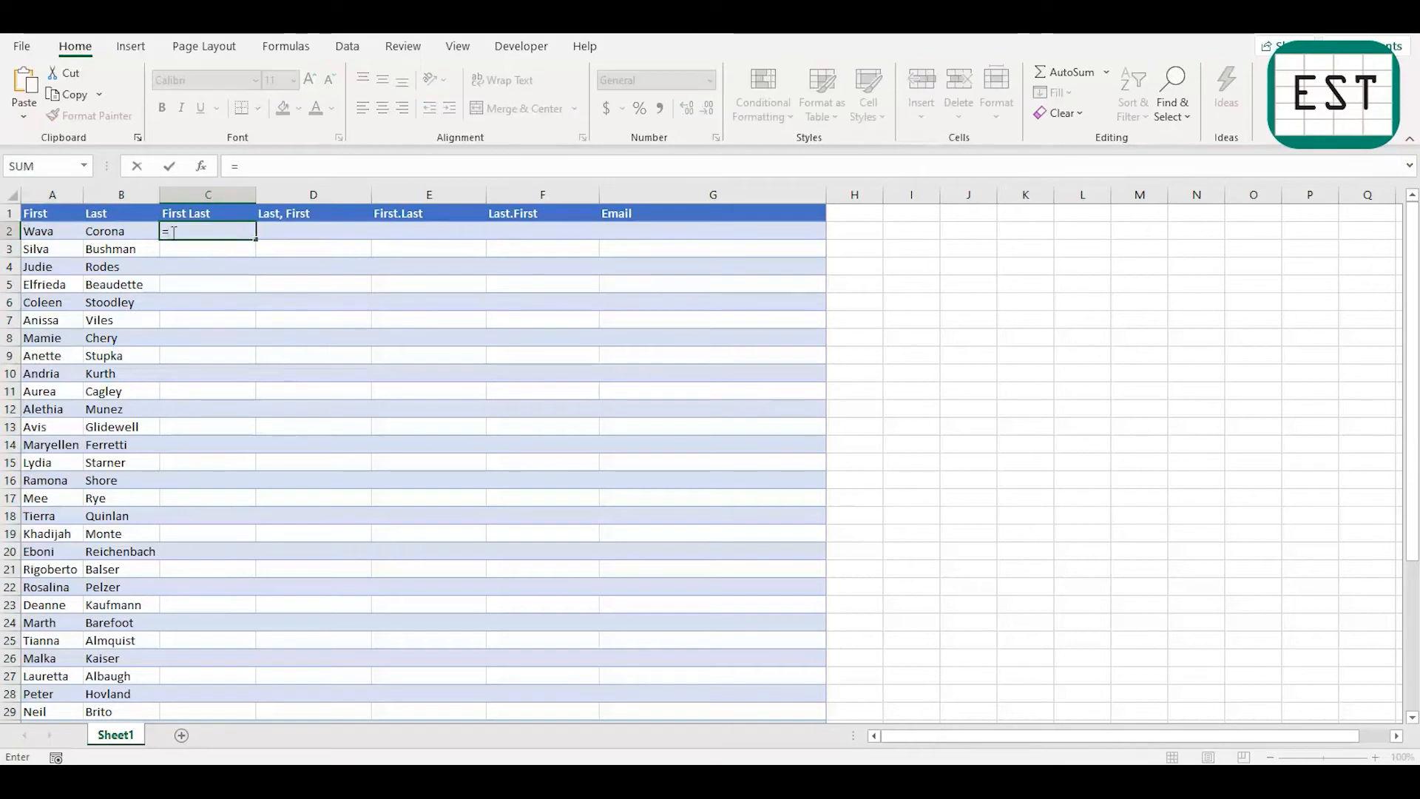
click(70, 233)
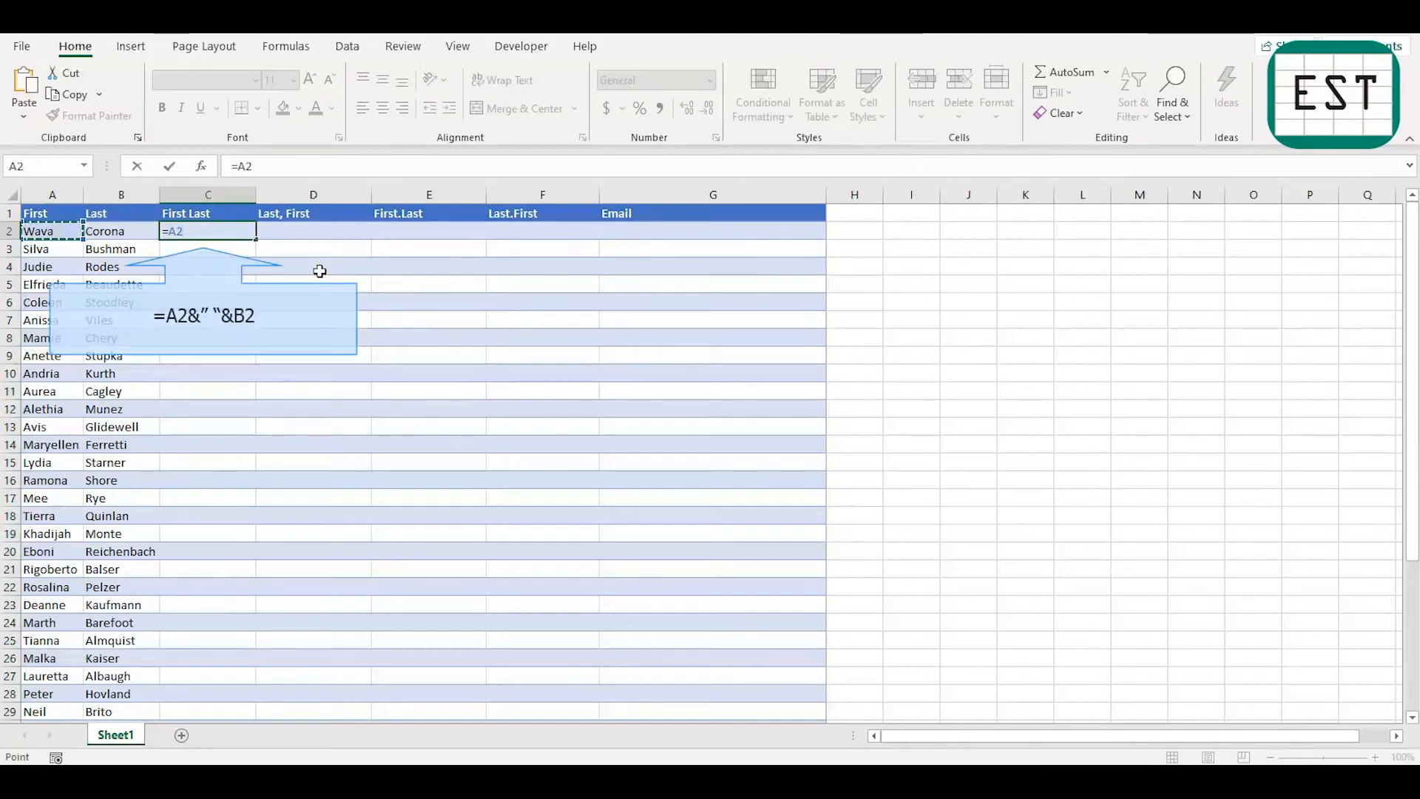
text(&")
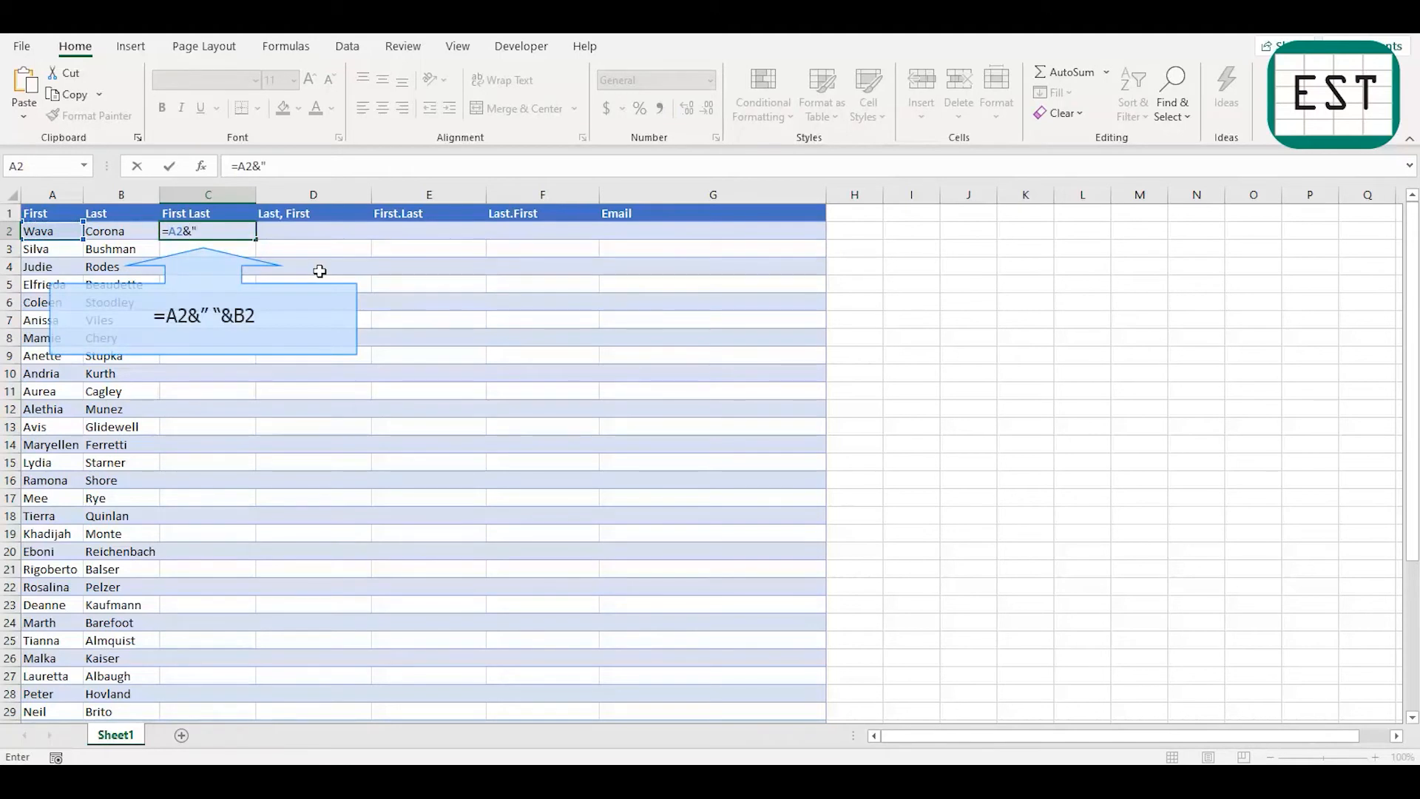
text( "&)
click(136, 230)
key(Return)
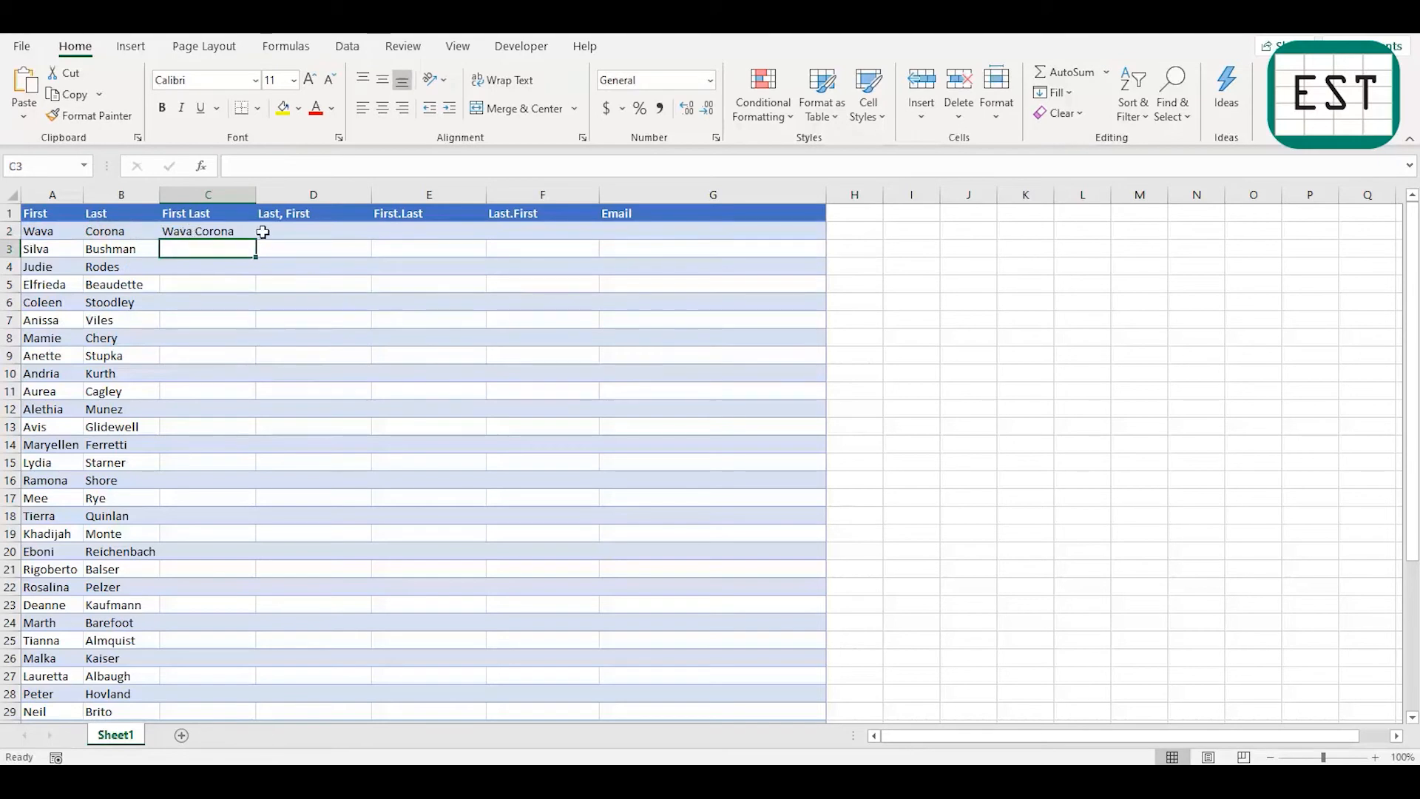
Replace the formula in C2 with =concatenate(A2," ",B2) to join the first and last name with a space
click(225, 229)
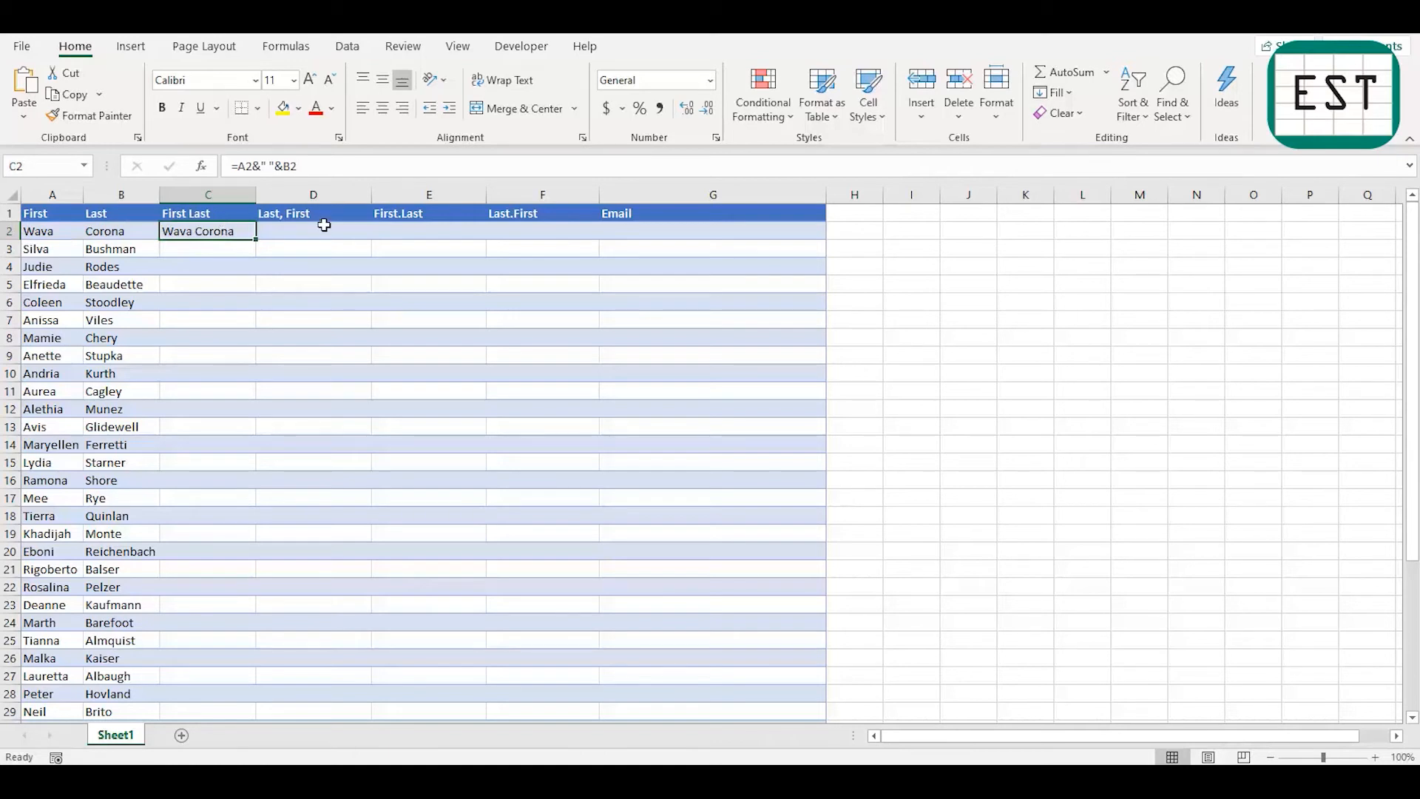
text(=c)
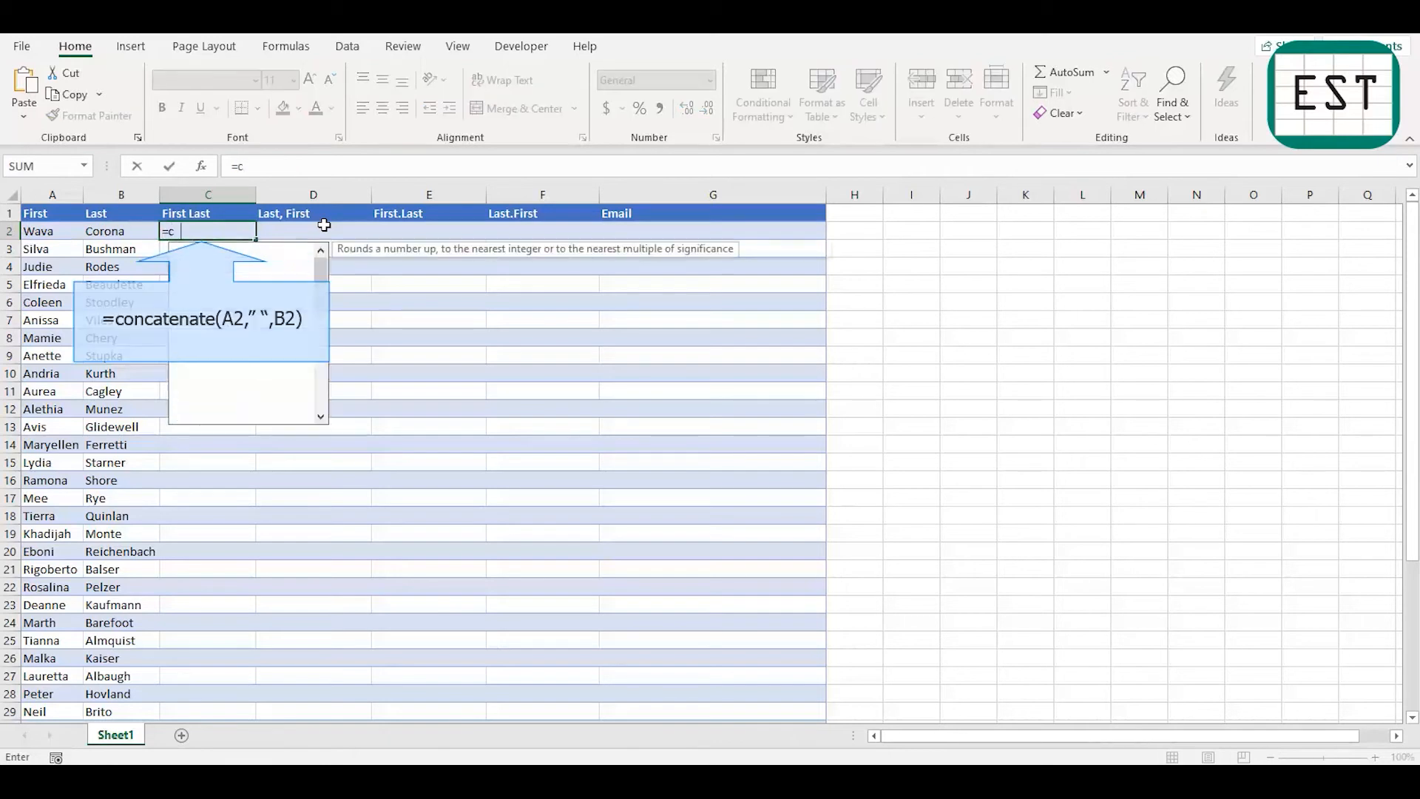
text(oncatena)
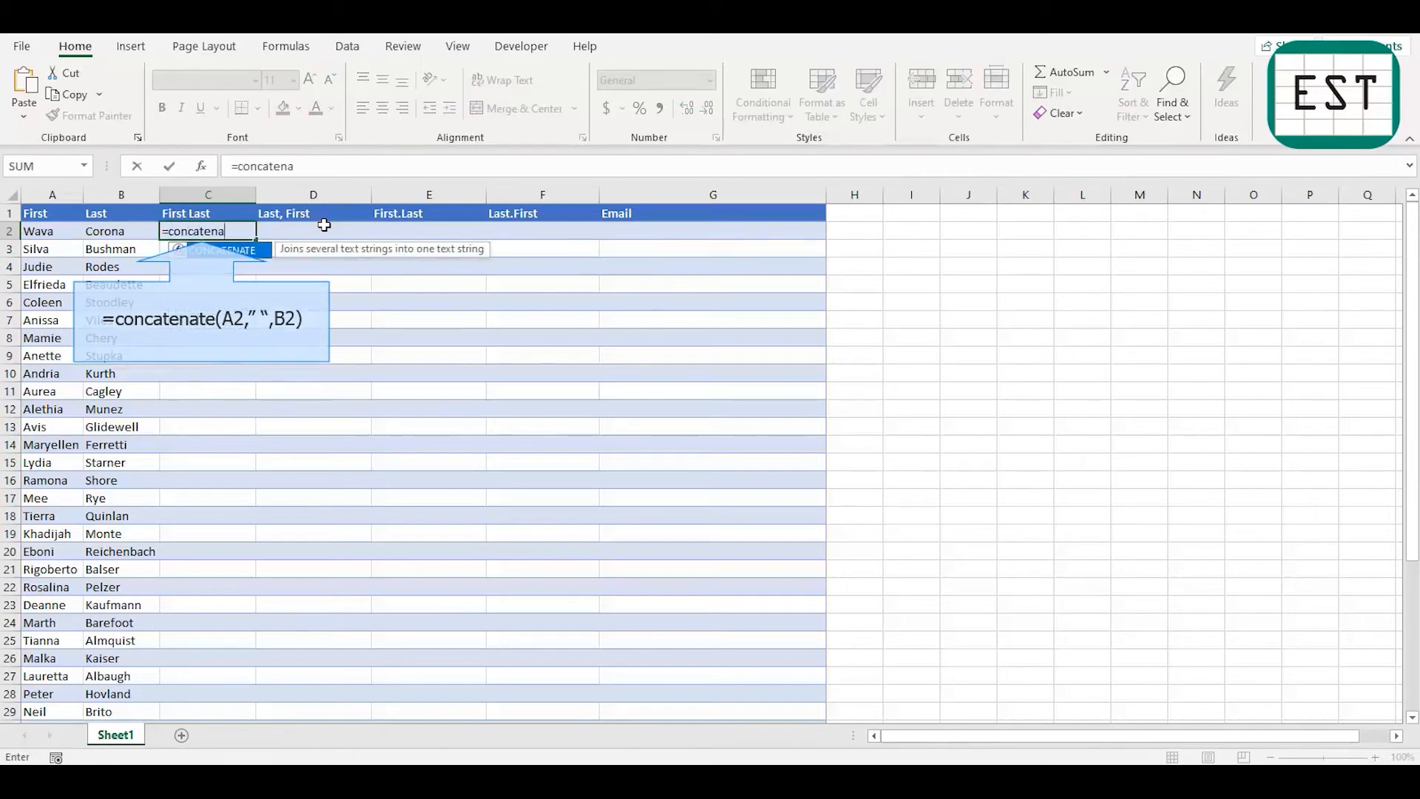
text(te()
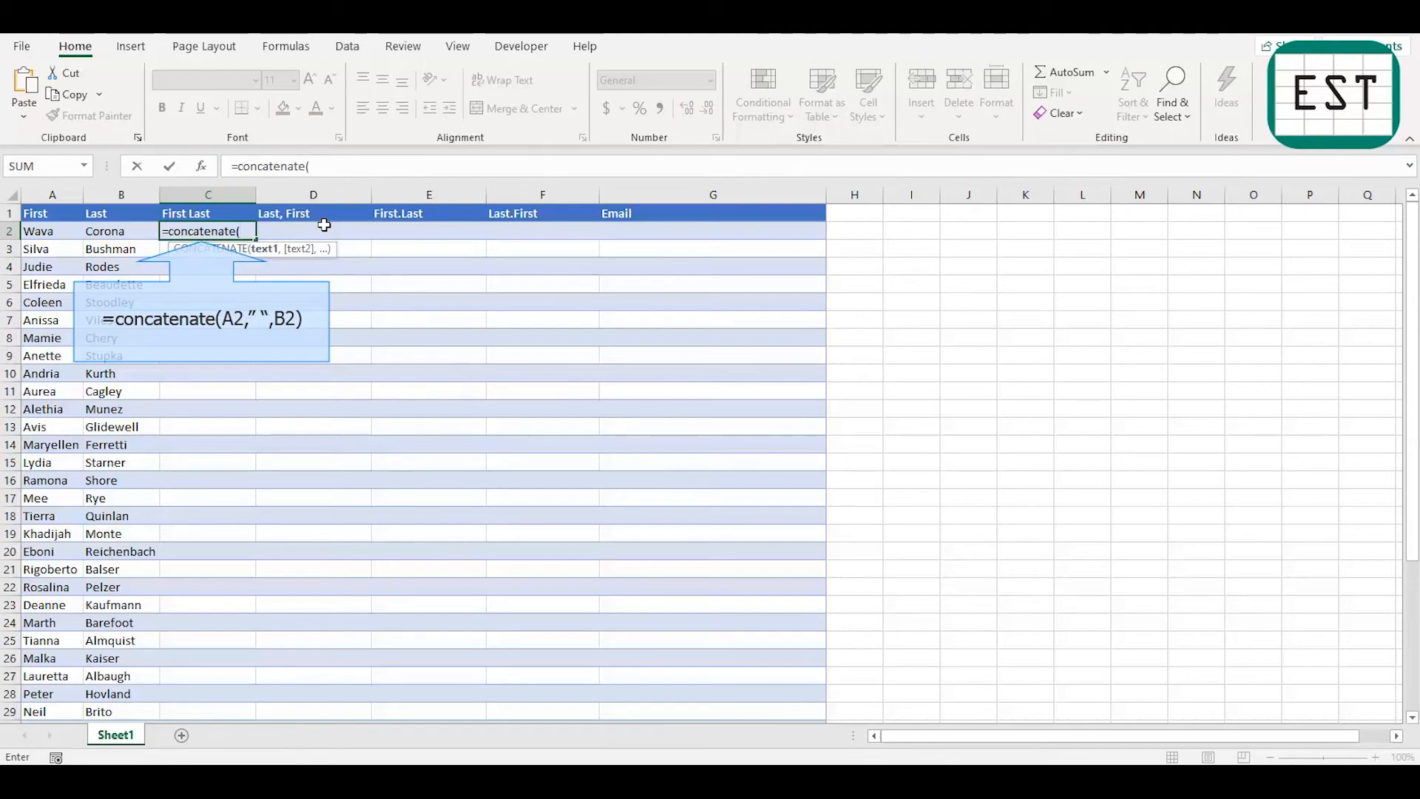
click(61, 233)
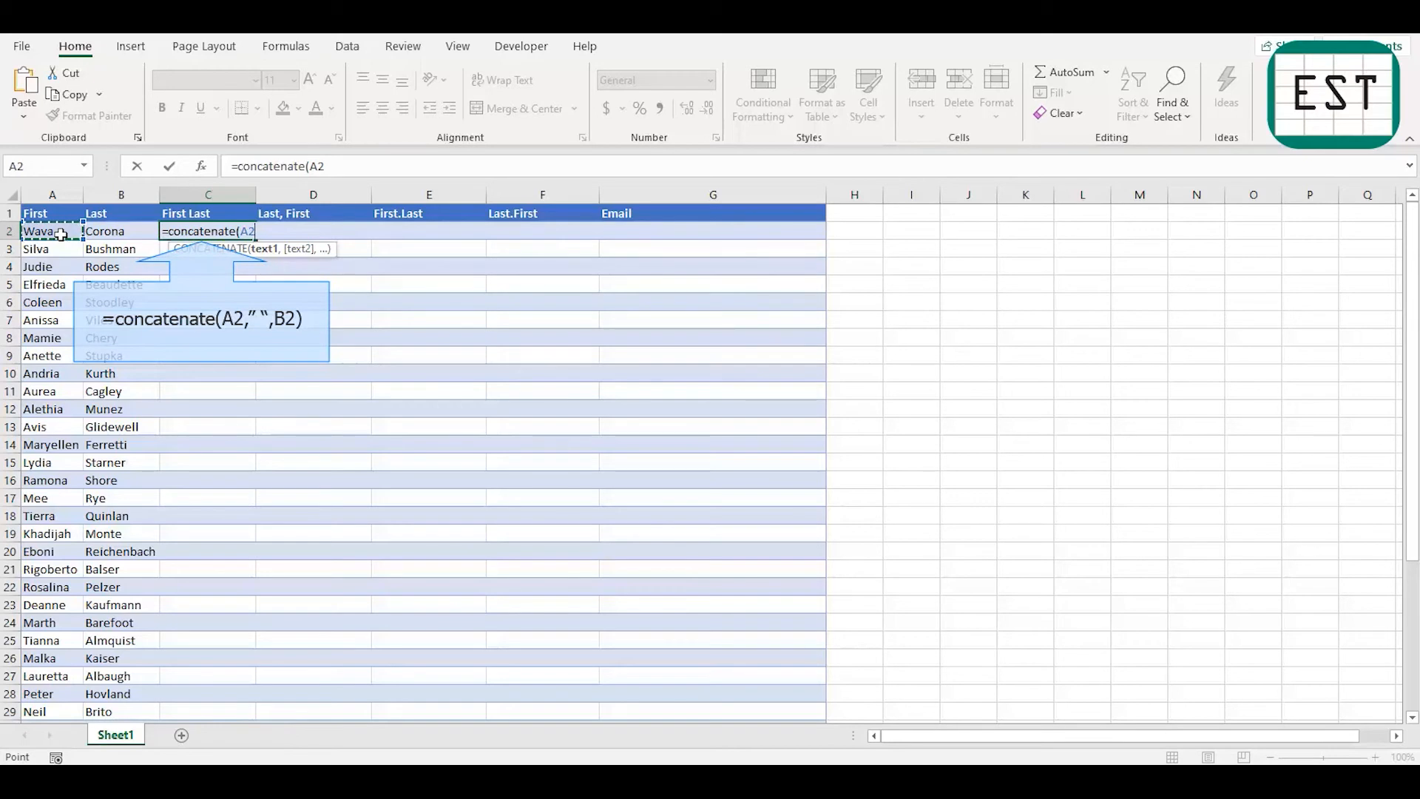
text(,)
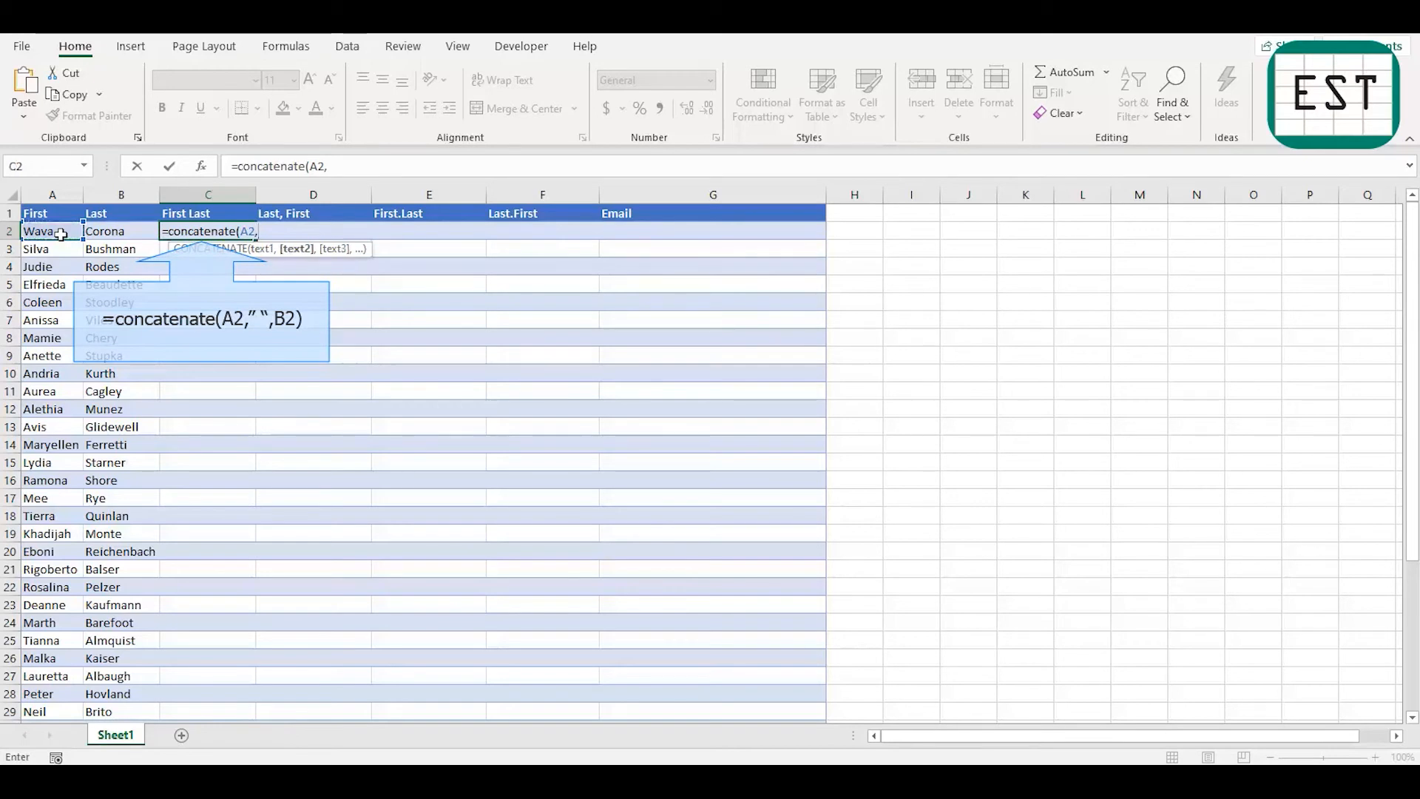
text(" ",)
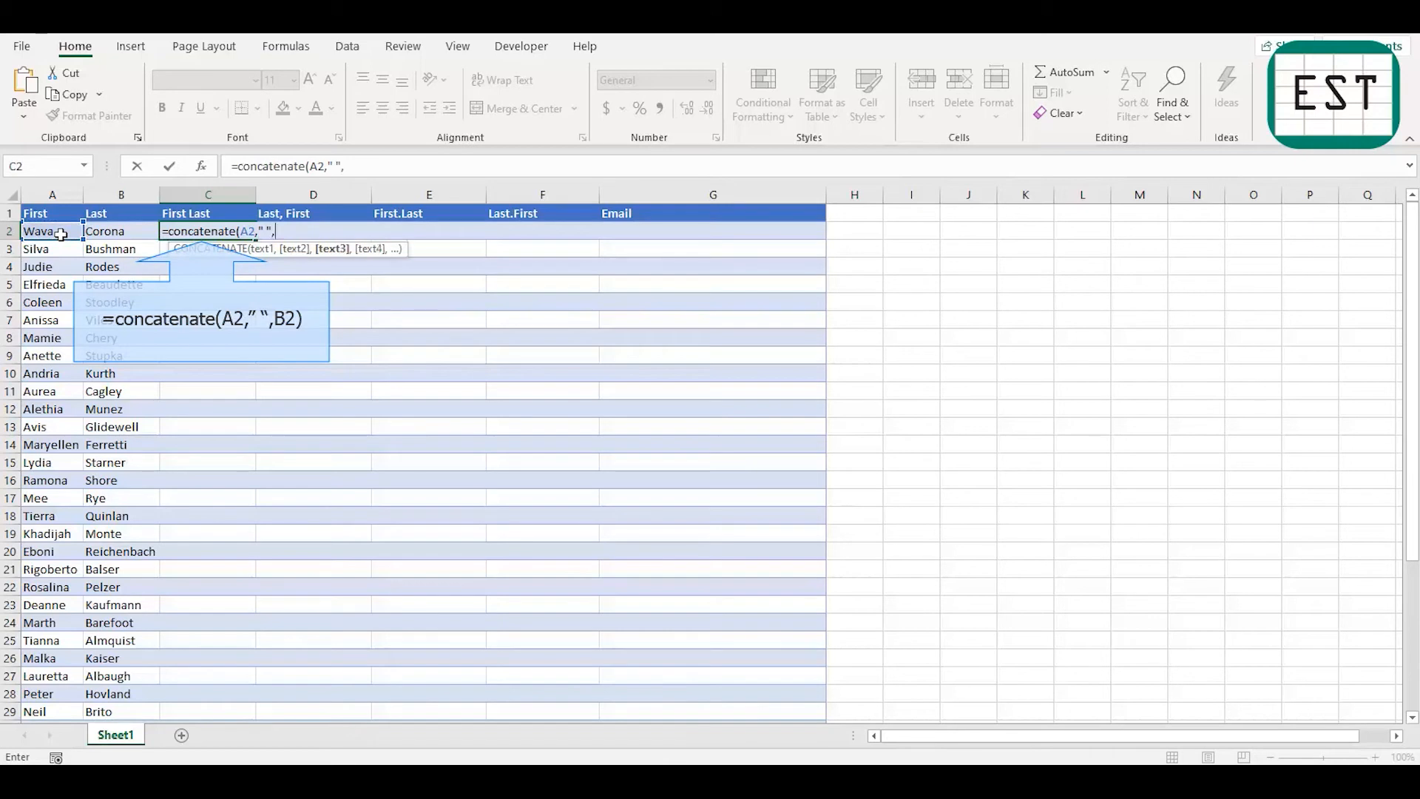
click(132, 232)
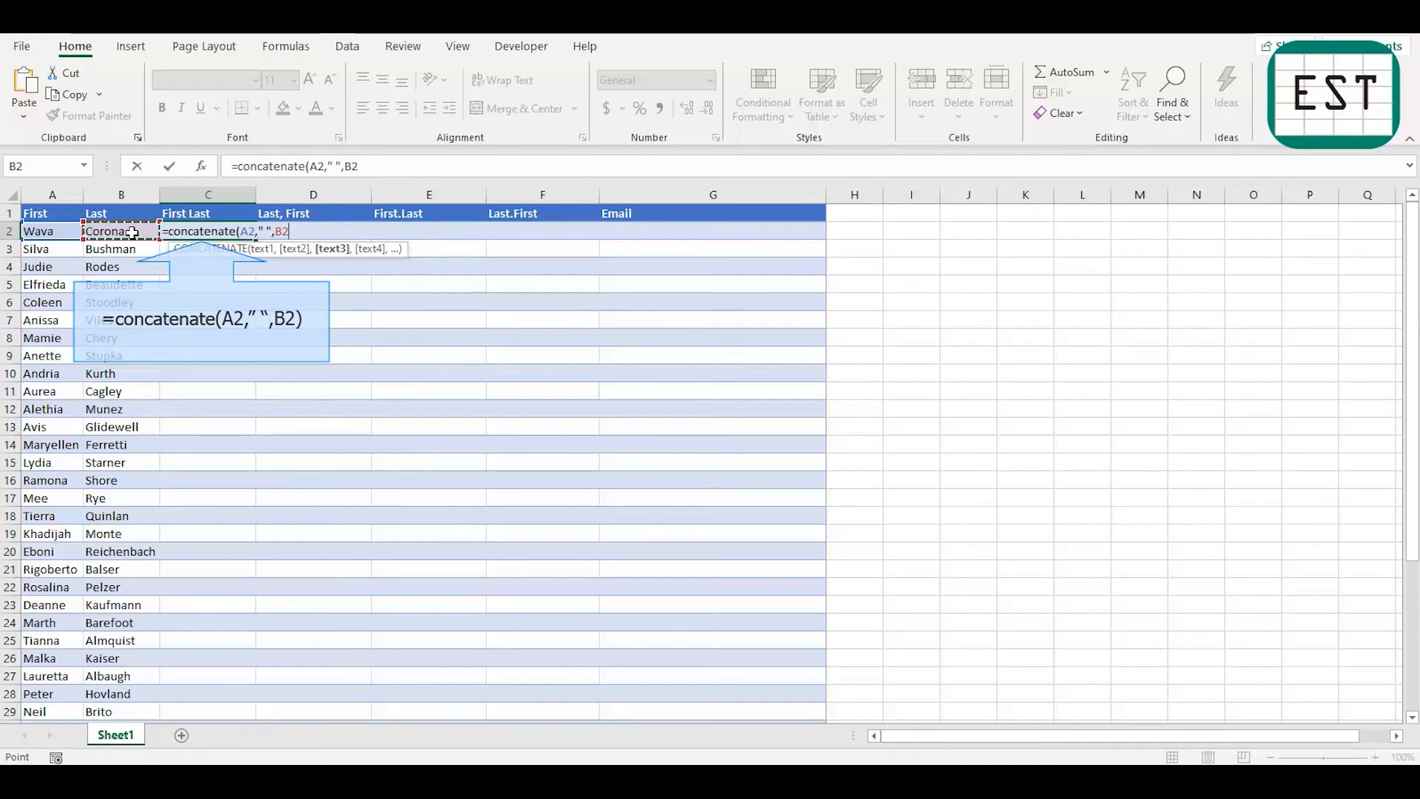
text())
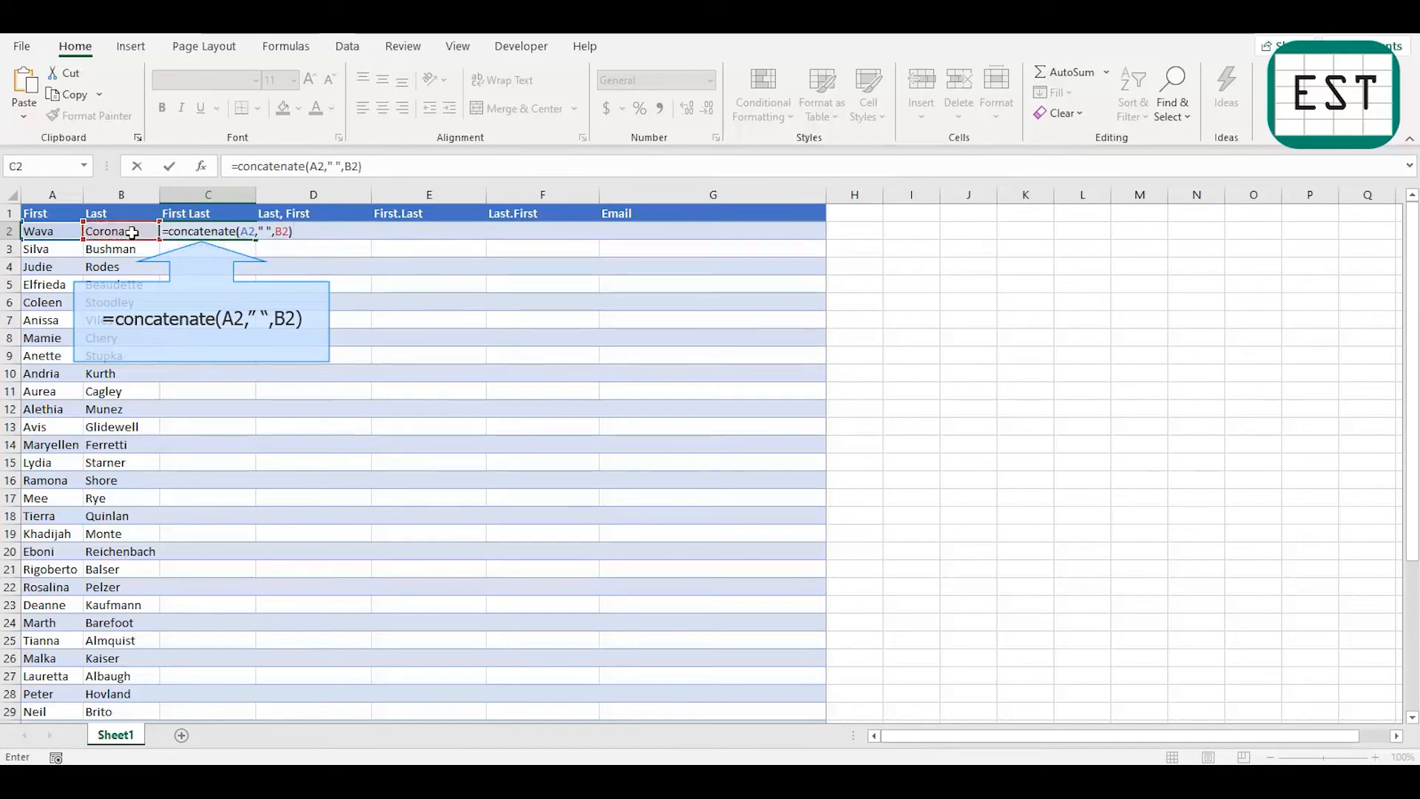
key(Return)
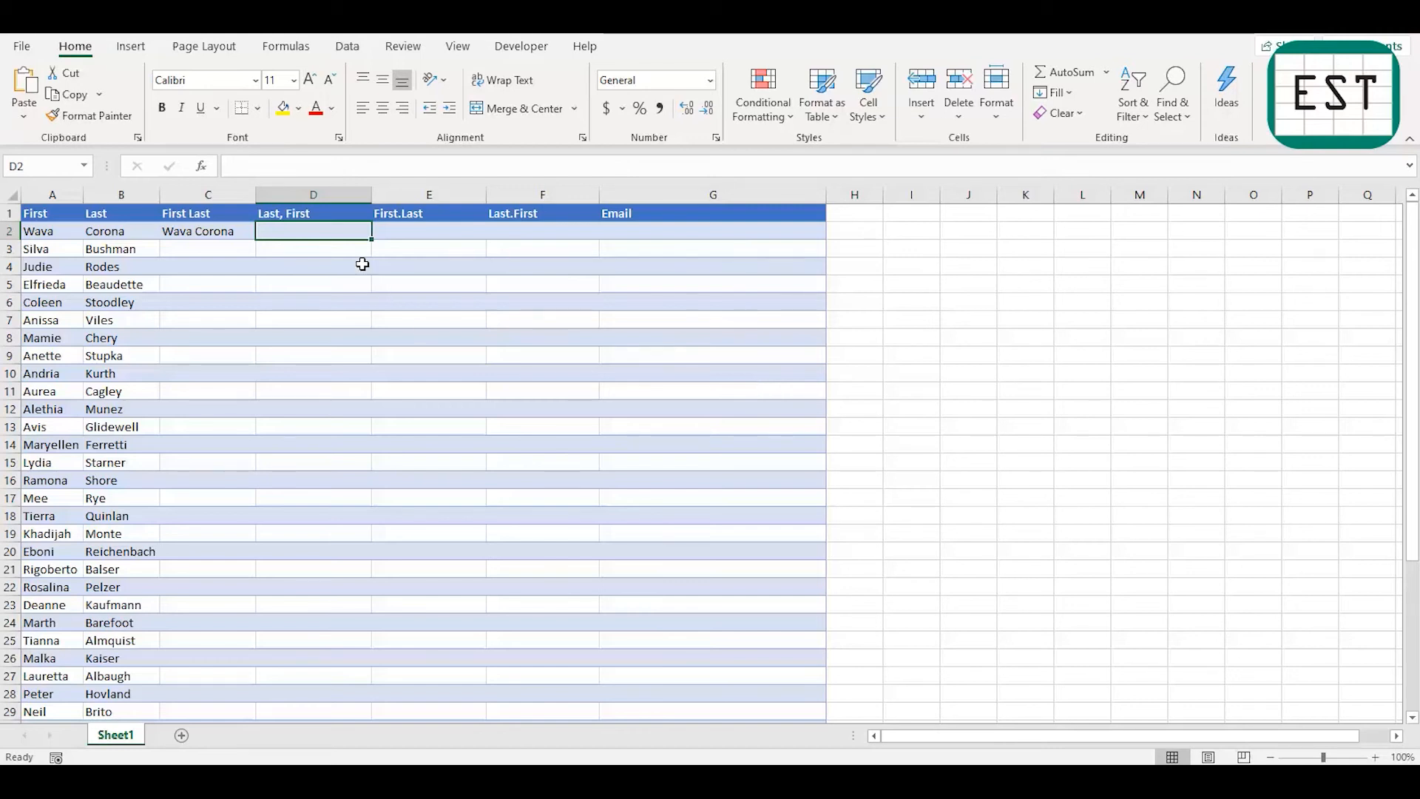
Enter =B2&", "&A2 in cell D2 to join the last and first name with a comma and space
text(=)
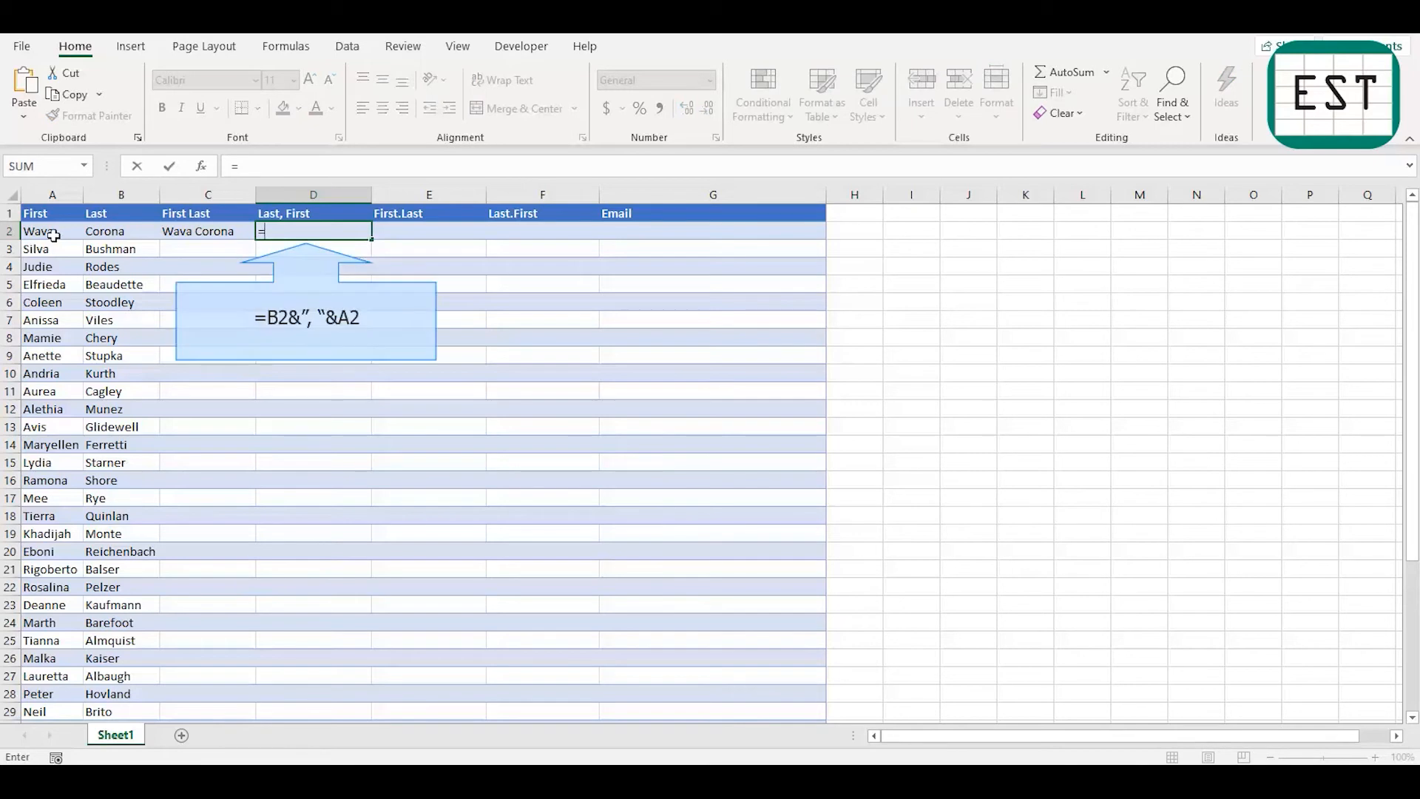
click(126, 233)
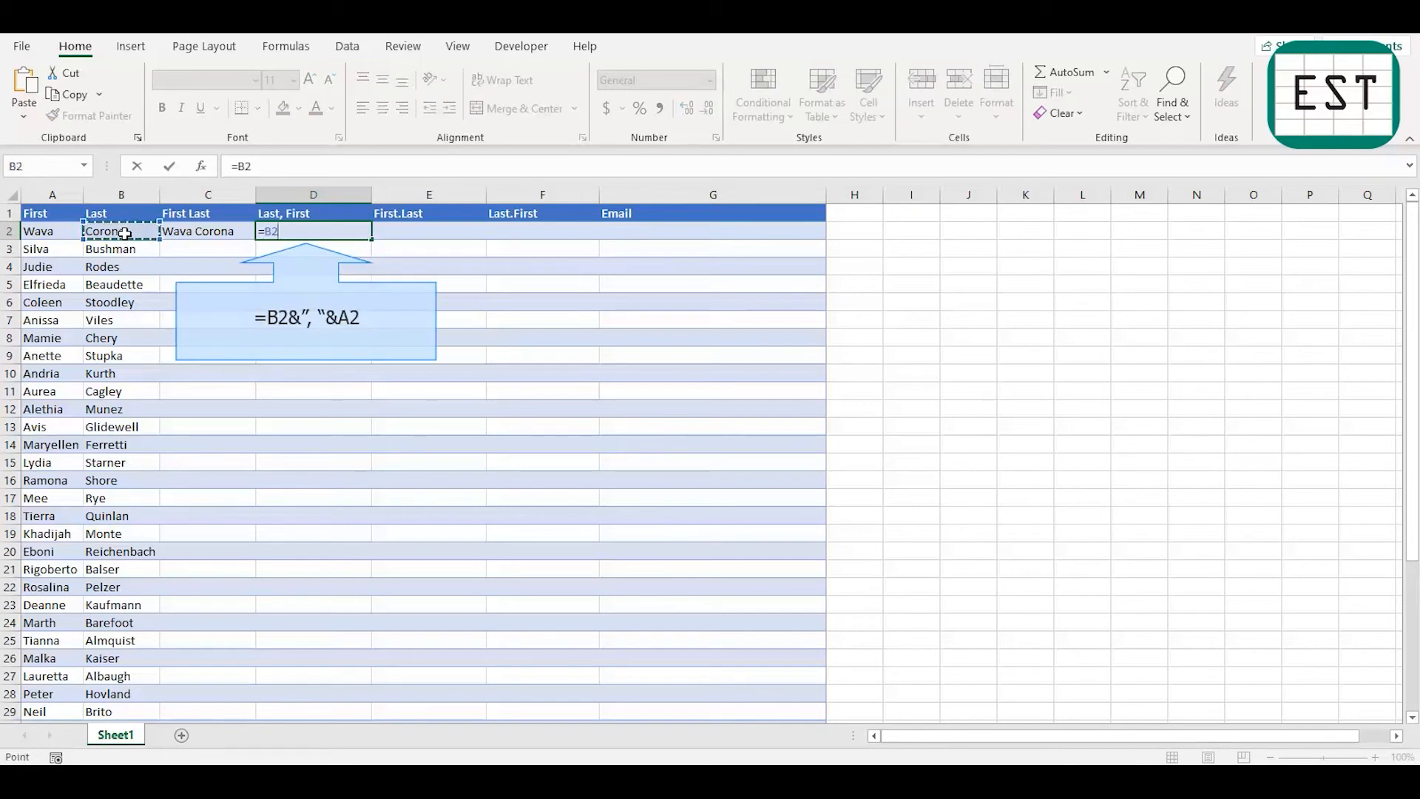
text(&", "&)
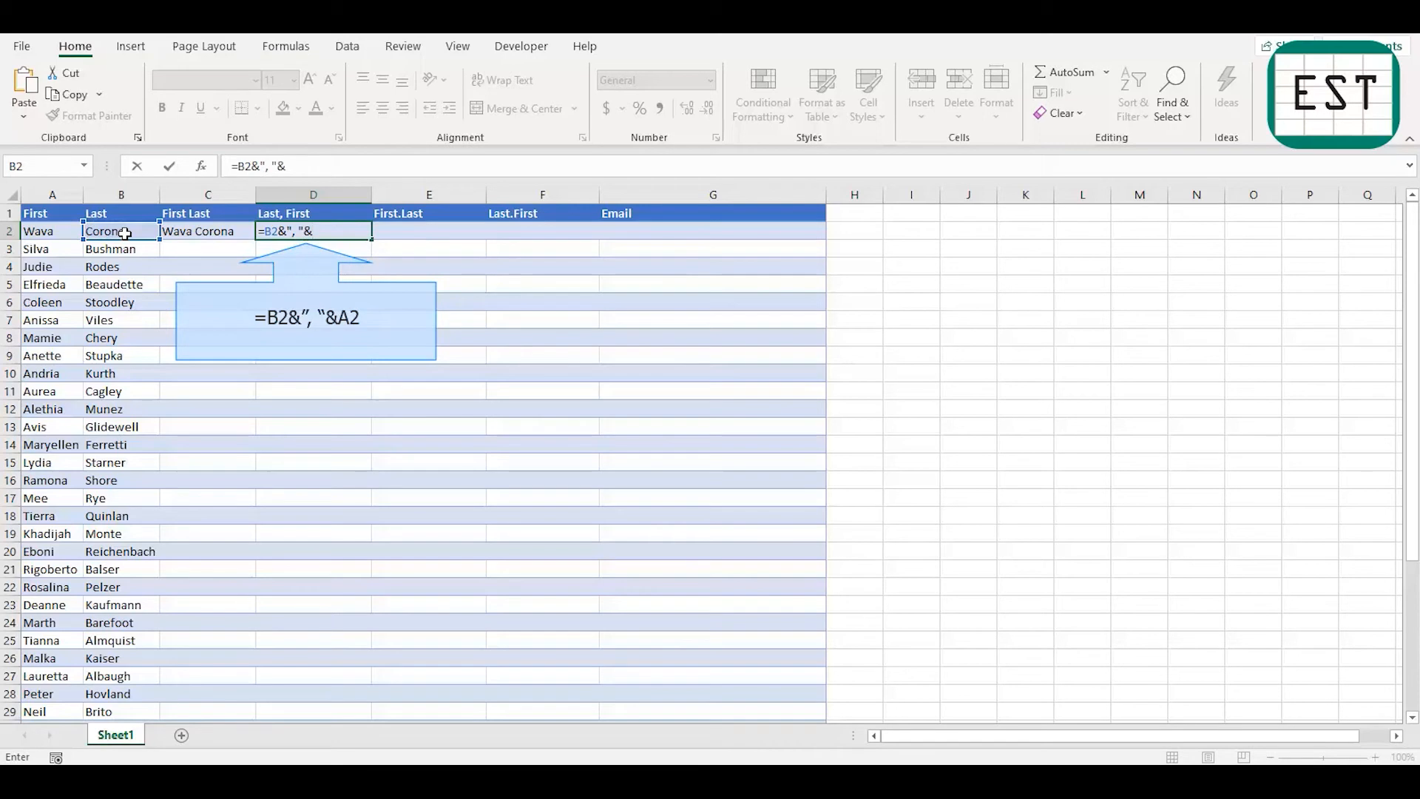
click(52, 231)
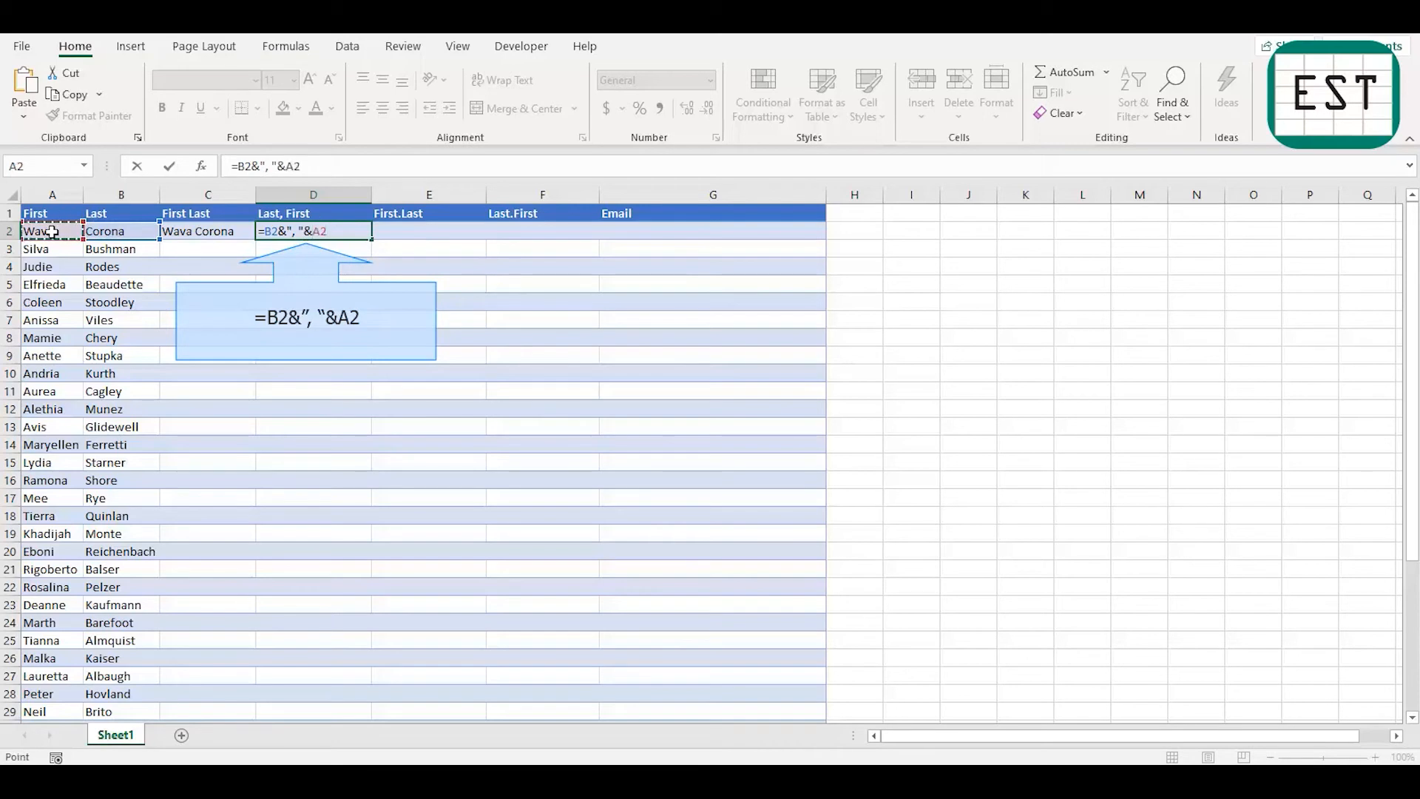
key(Return)
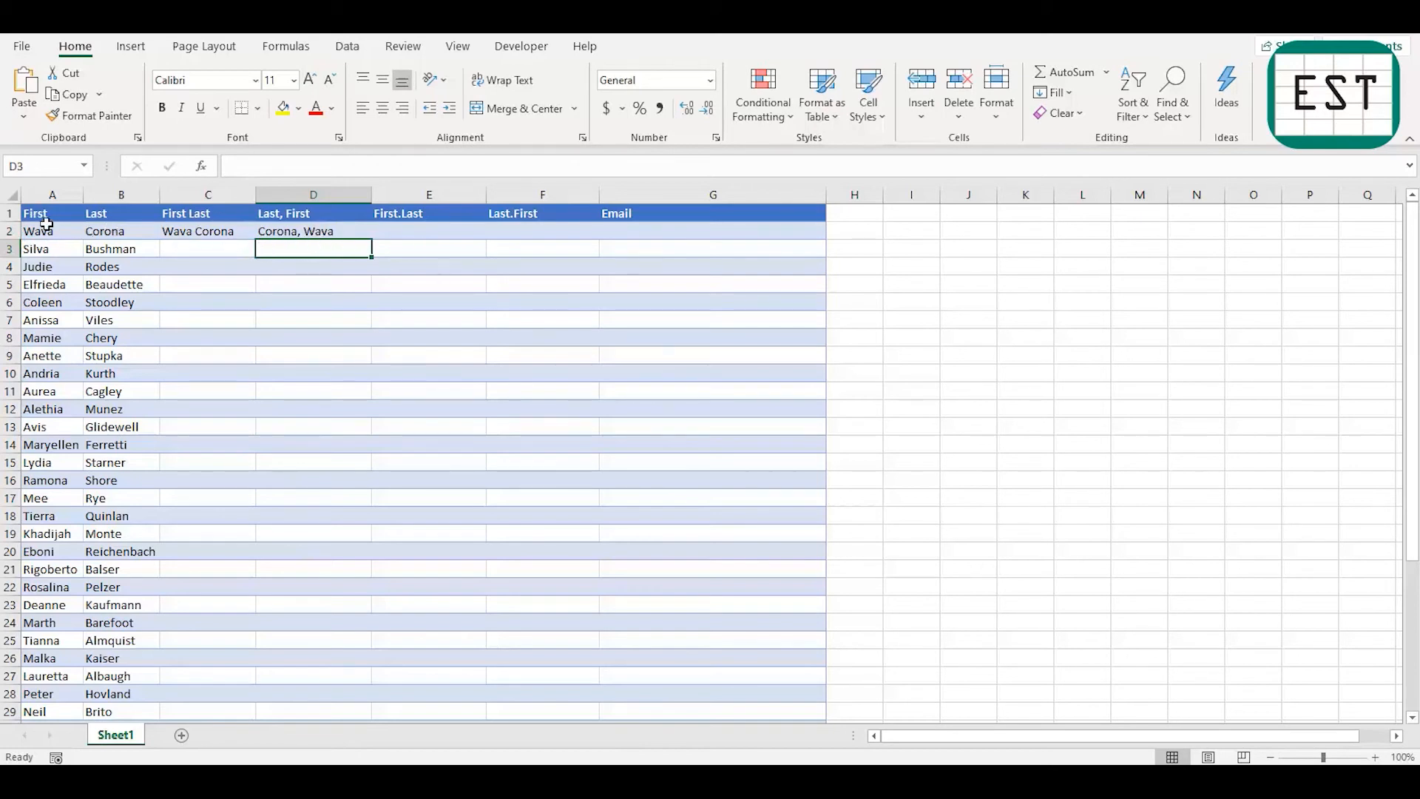
Clear D2 and enter =CONCATENATE(B2,", ",A2) to join the last and first name with a comma and space
click(325, 231)
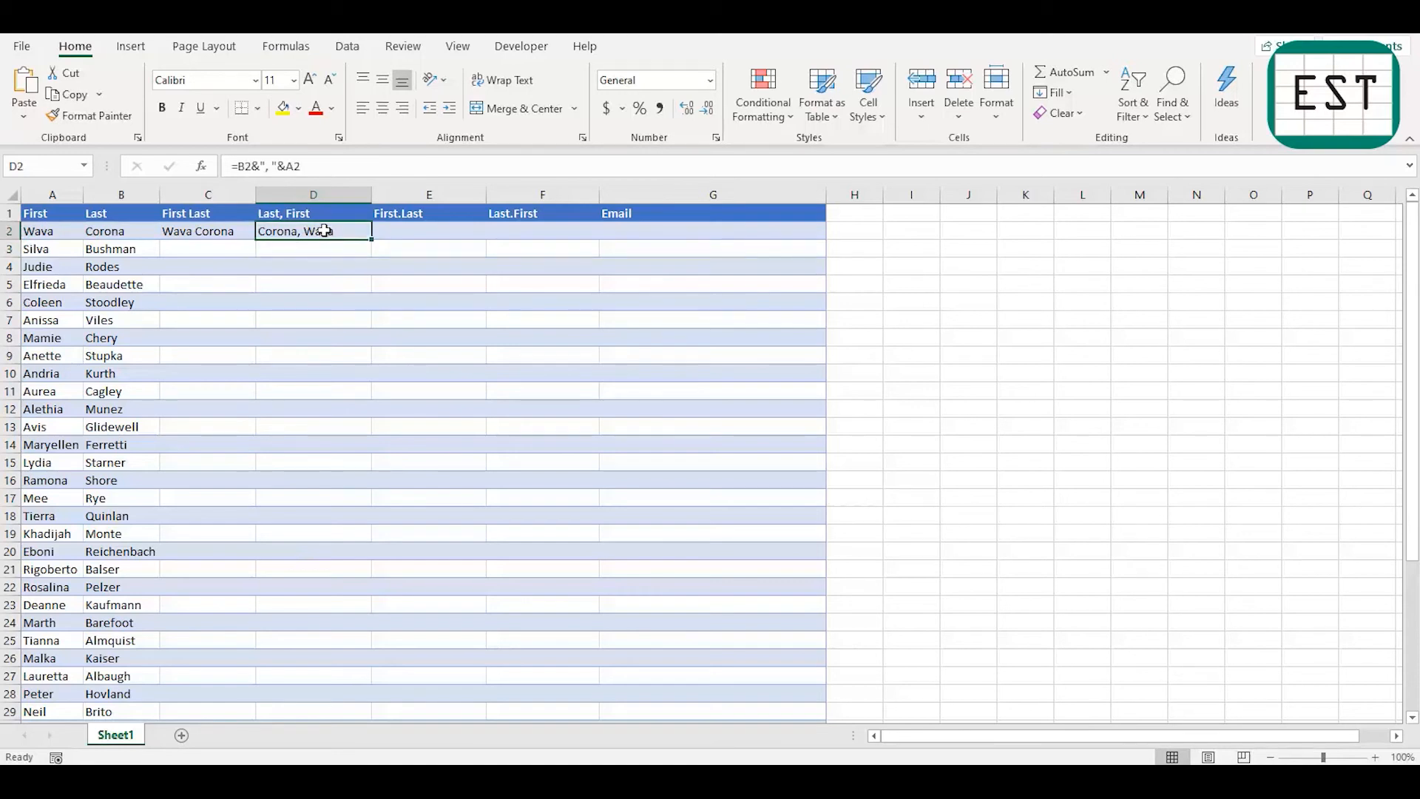
key(Delete)
text(=)
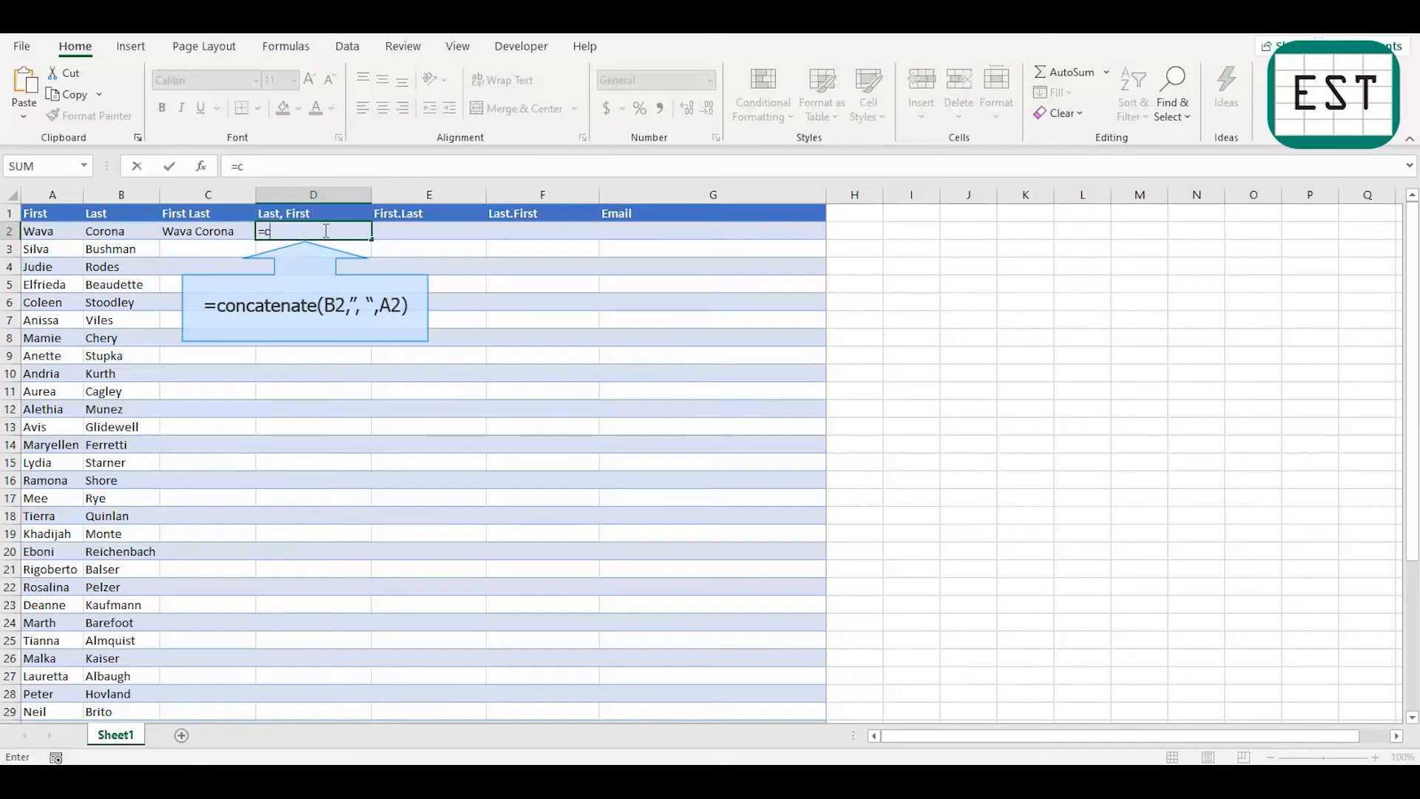
text(concatenate)
key(Tab)
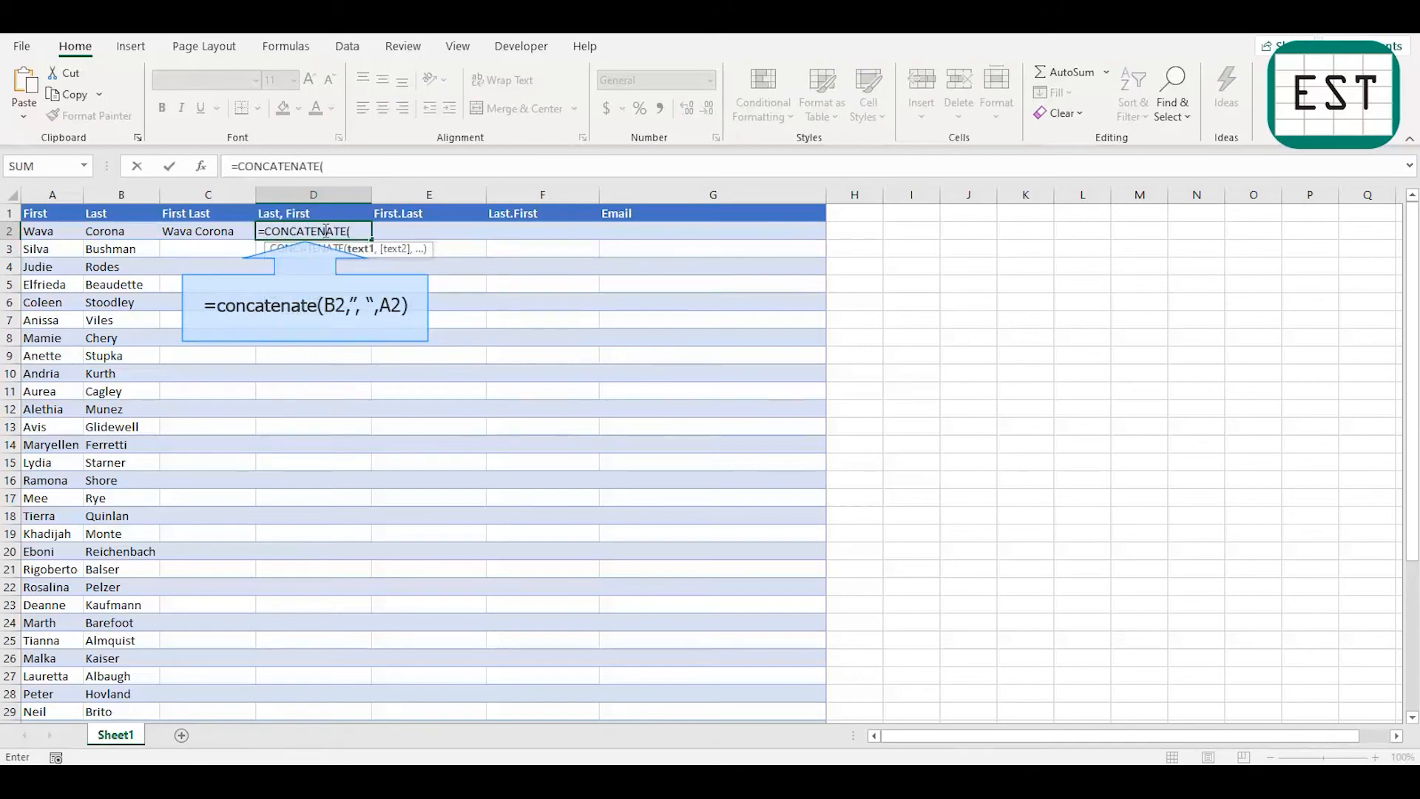
click(142, 232)
text(,",)
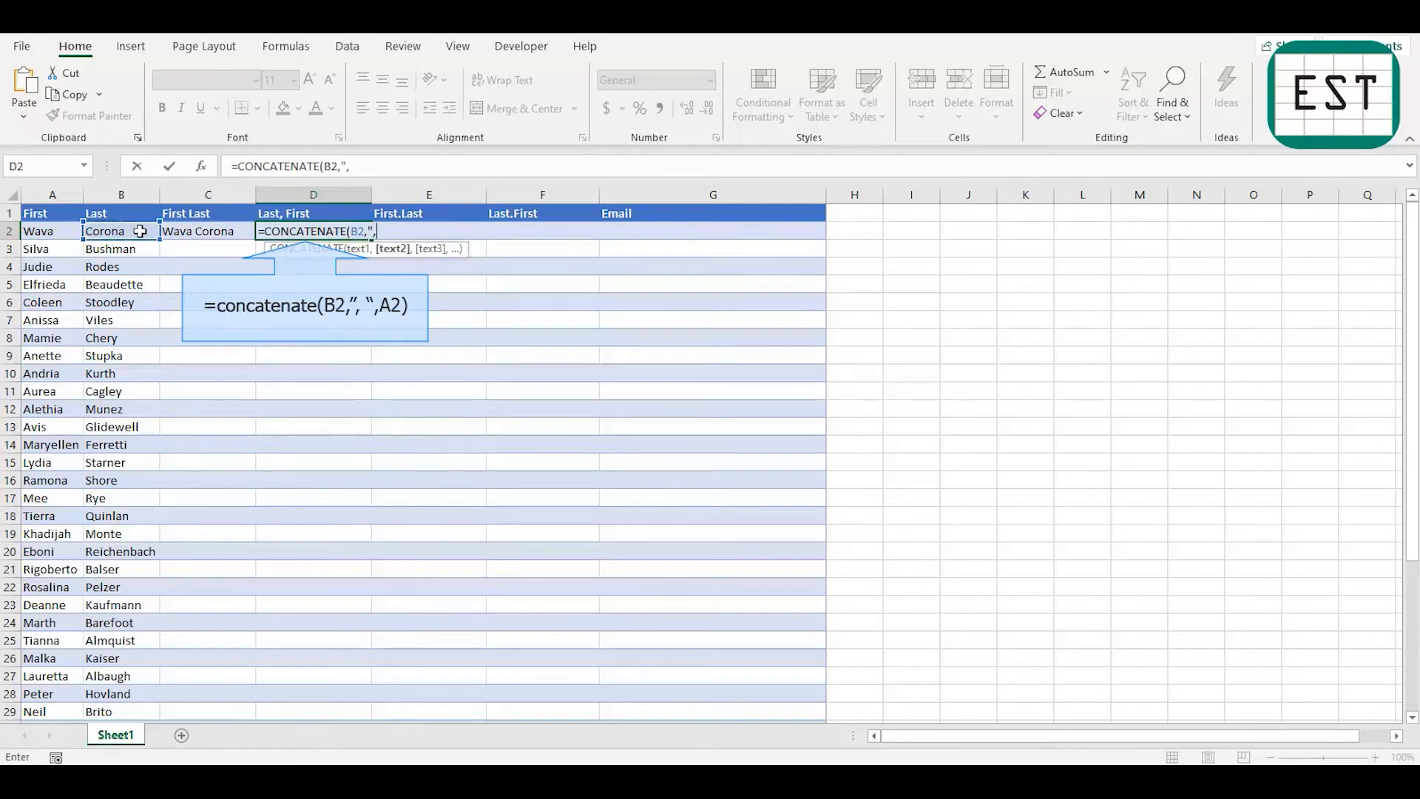
text( ",)
click(66, 230)
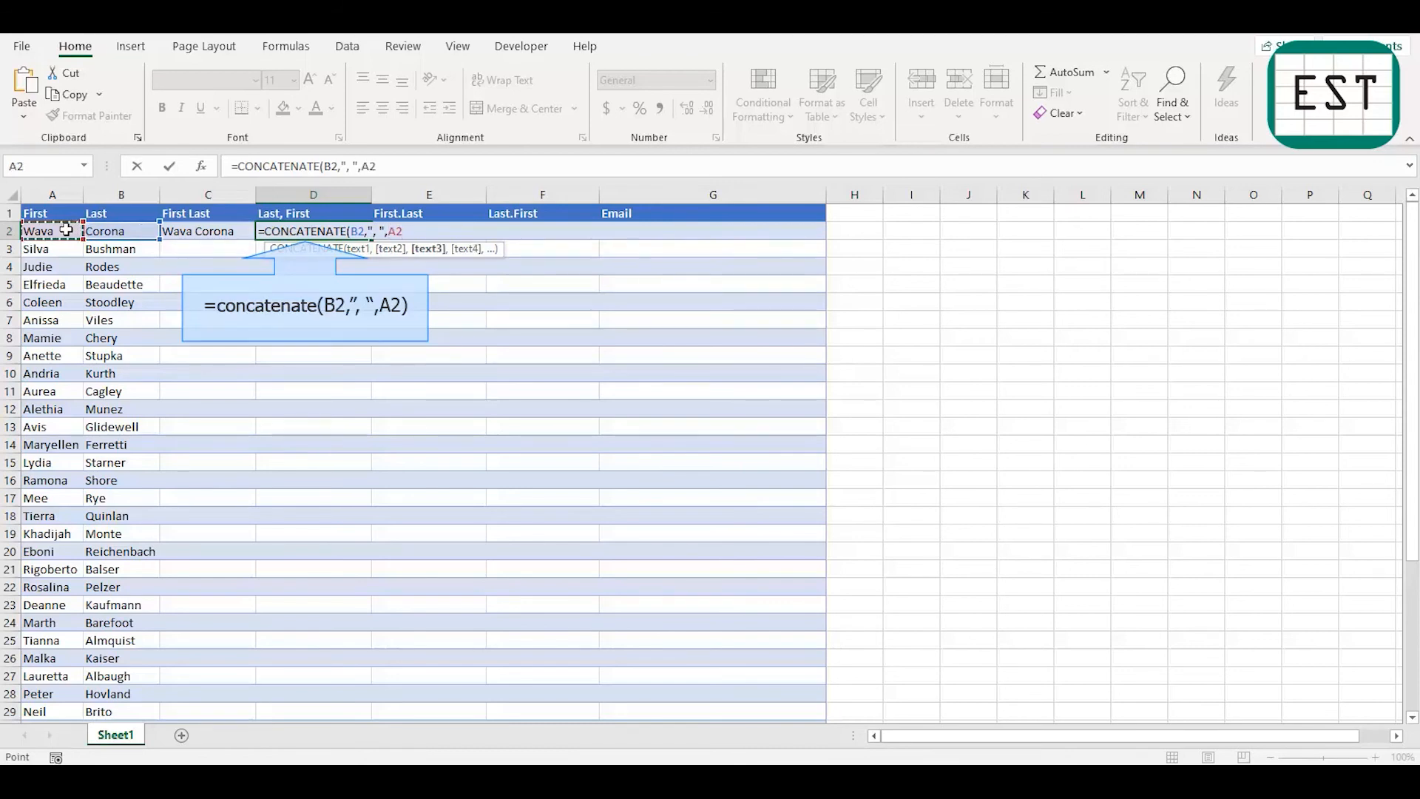
text())
key(Return)
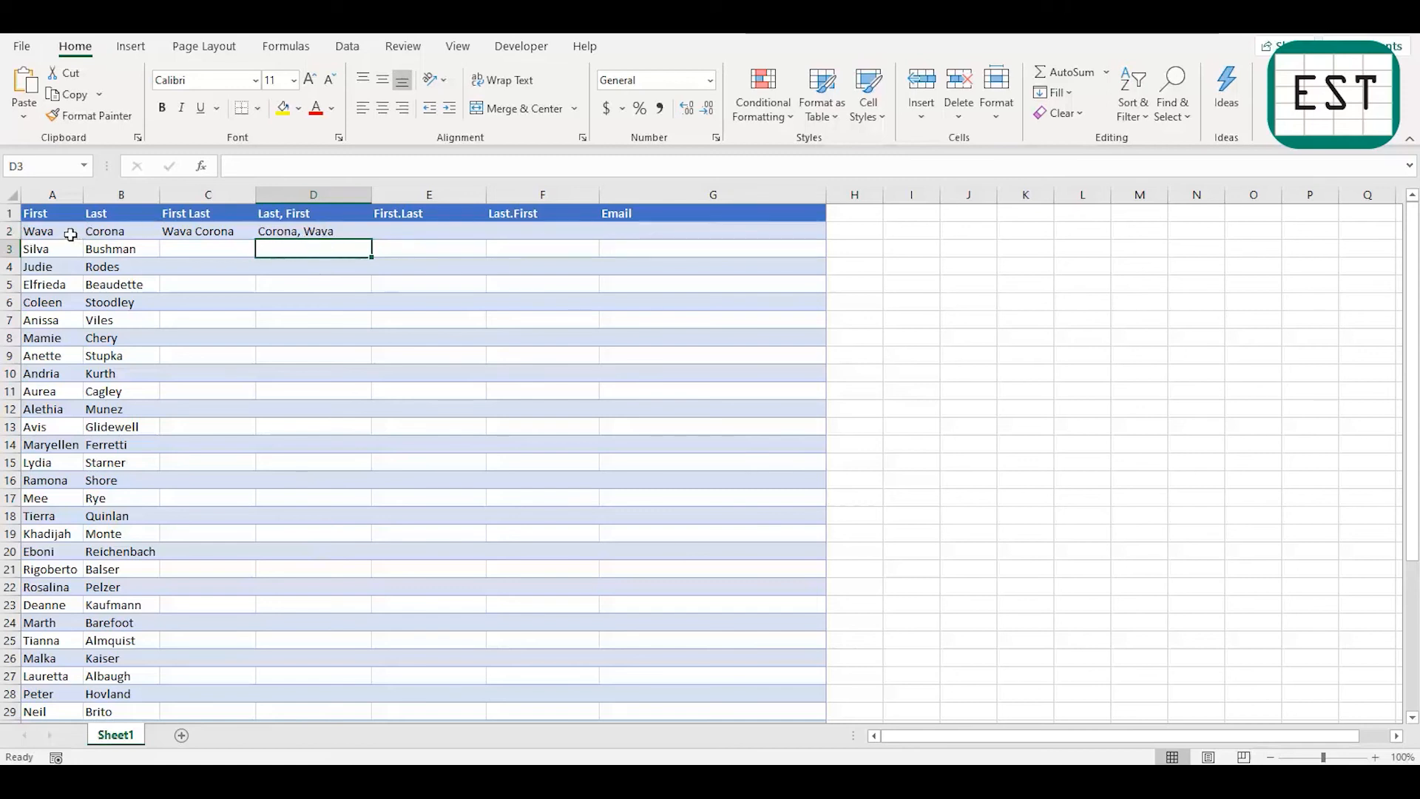
Enter =A2&"."&B2 in cell E2 to join the first and last name with a period
click(437, 232)
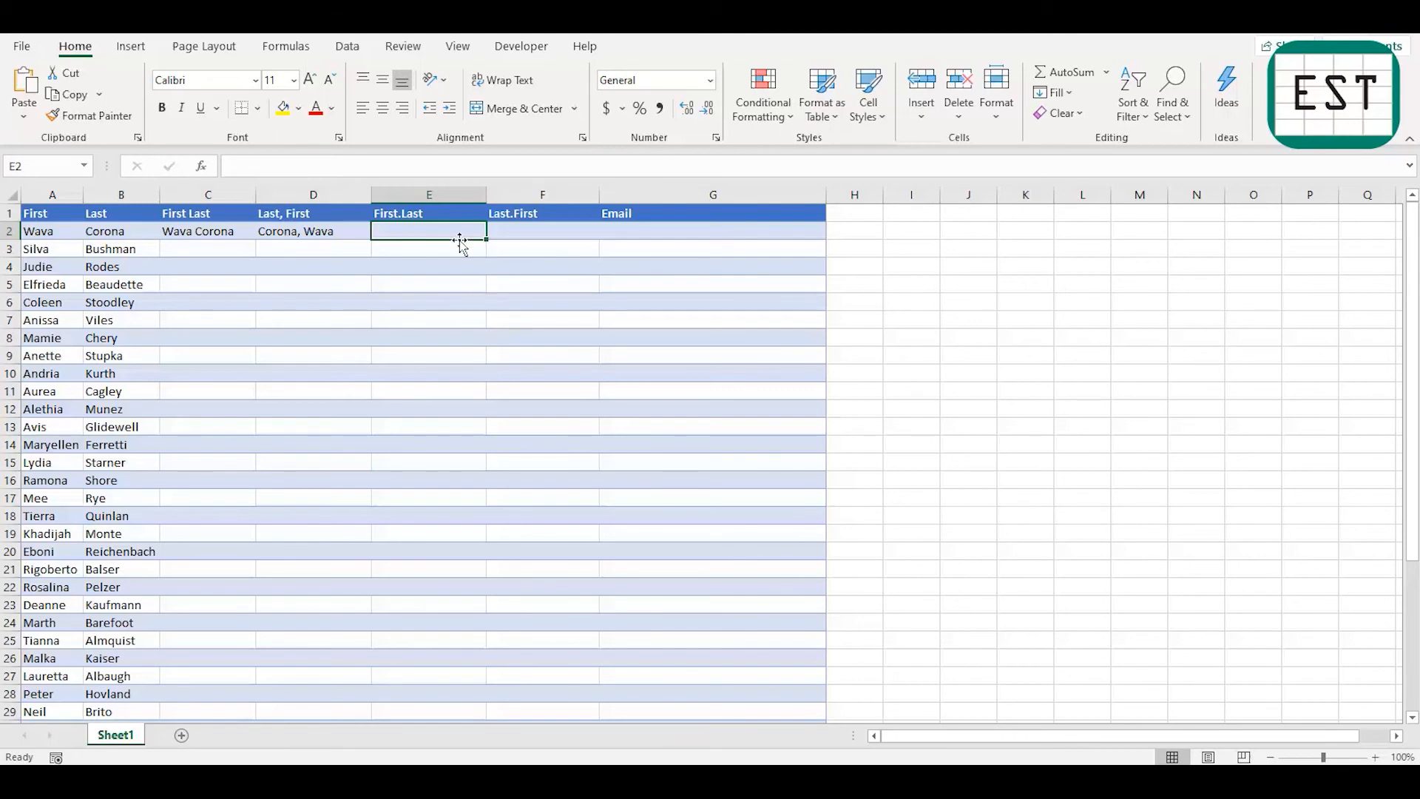
text(=)
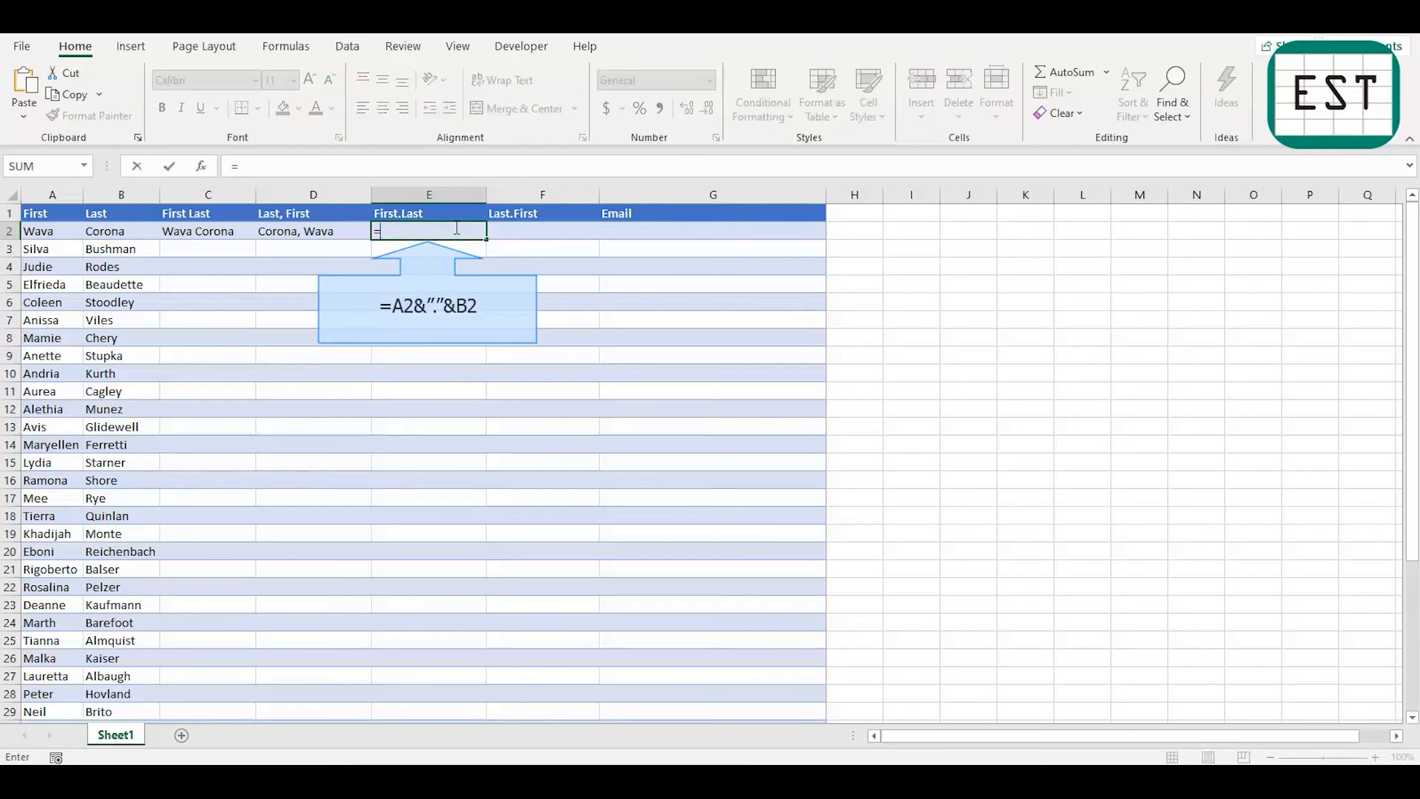
click(48, 232)
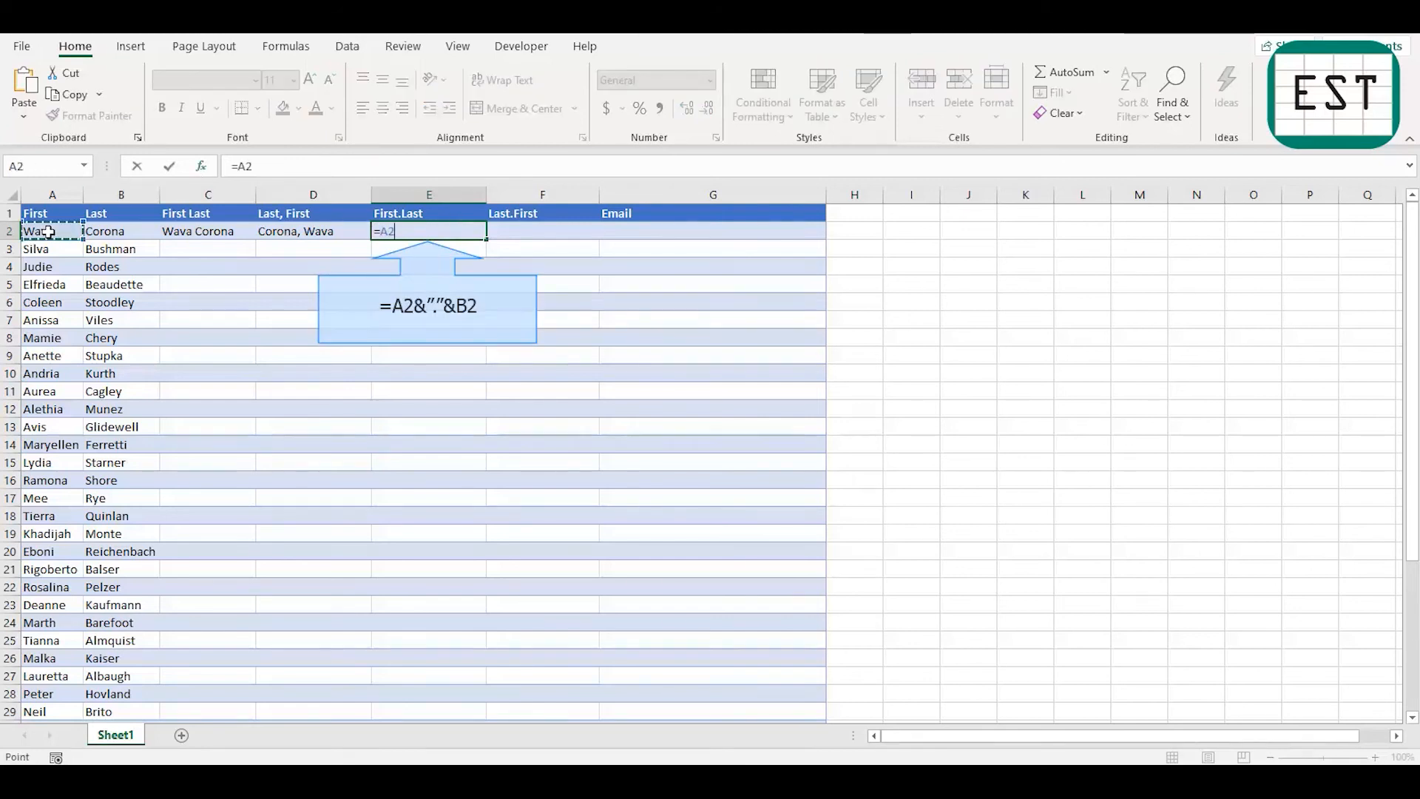
text(&)
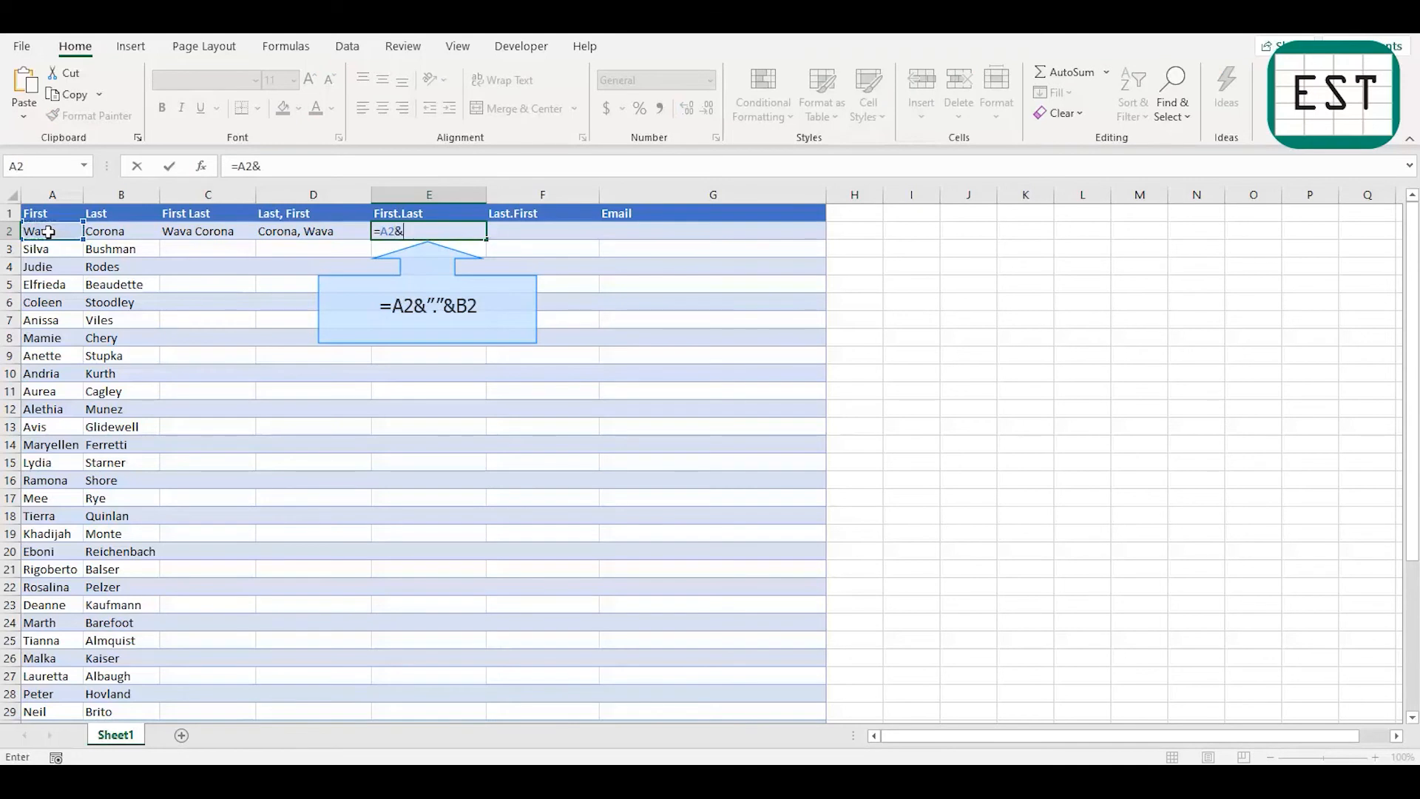
text(".)
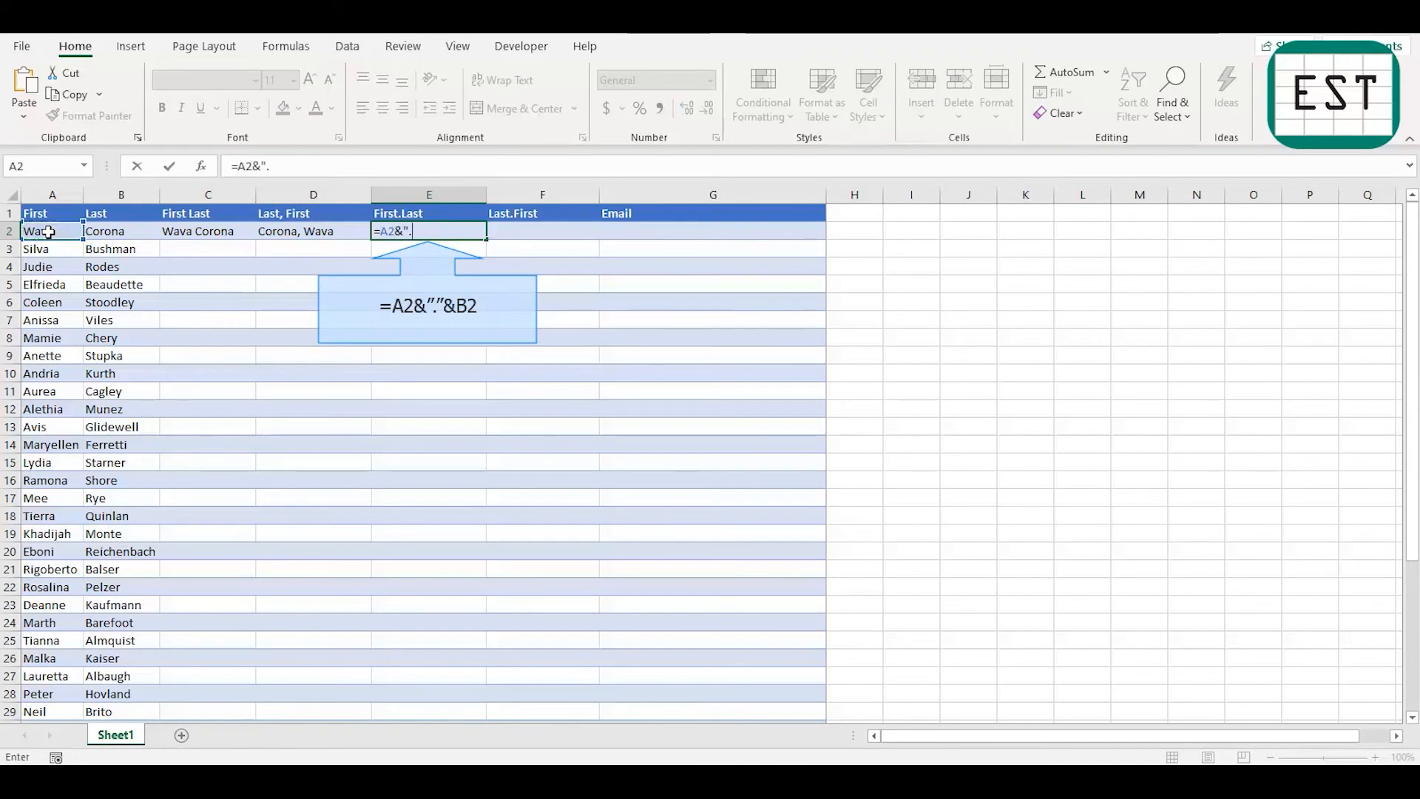
text("&)
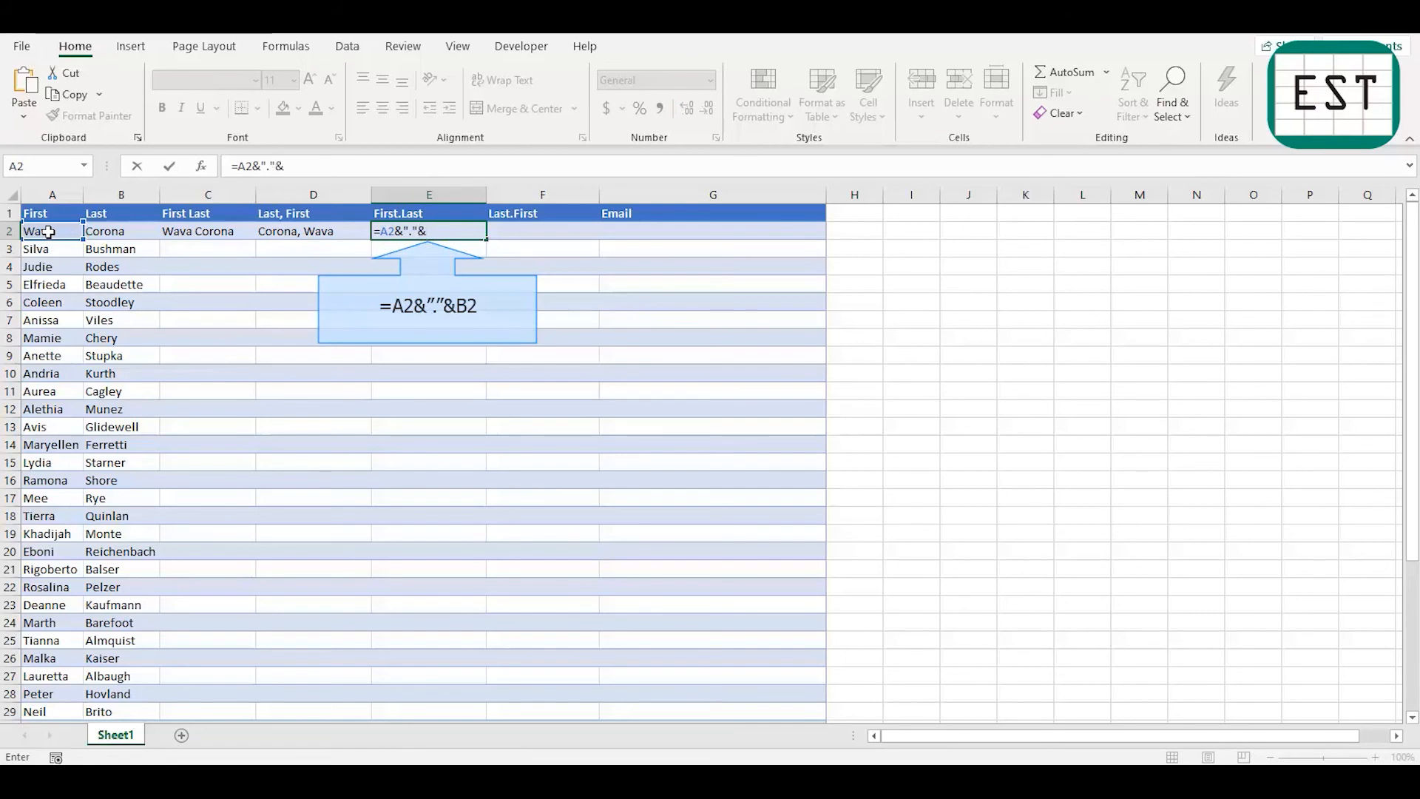
click(97, 237)
key(Return)
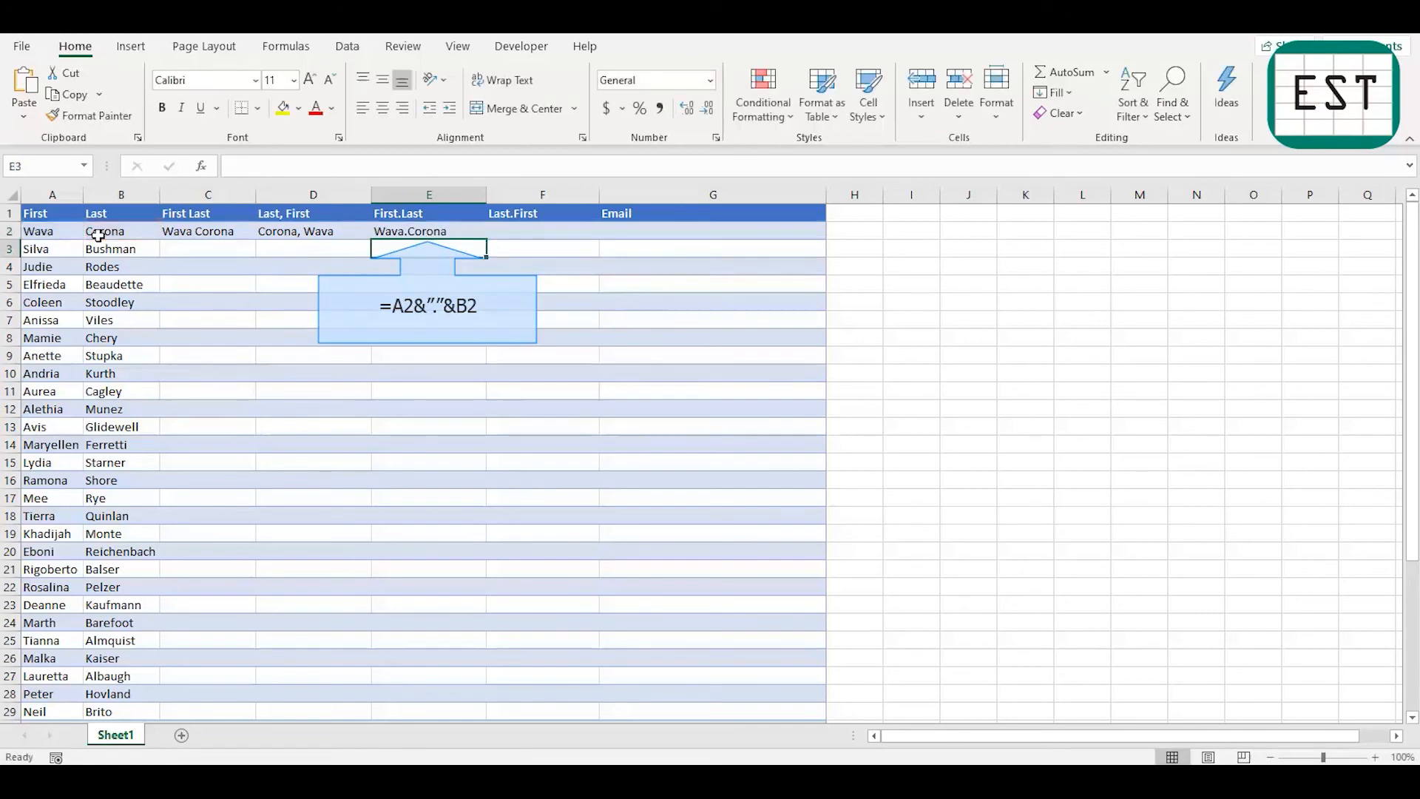
Replace the formula in E2 with =CONCATENATE(A2,".",B2) to join the first and last name with a period
click(463, 232)
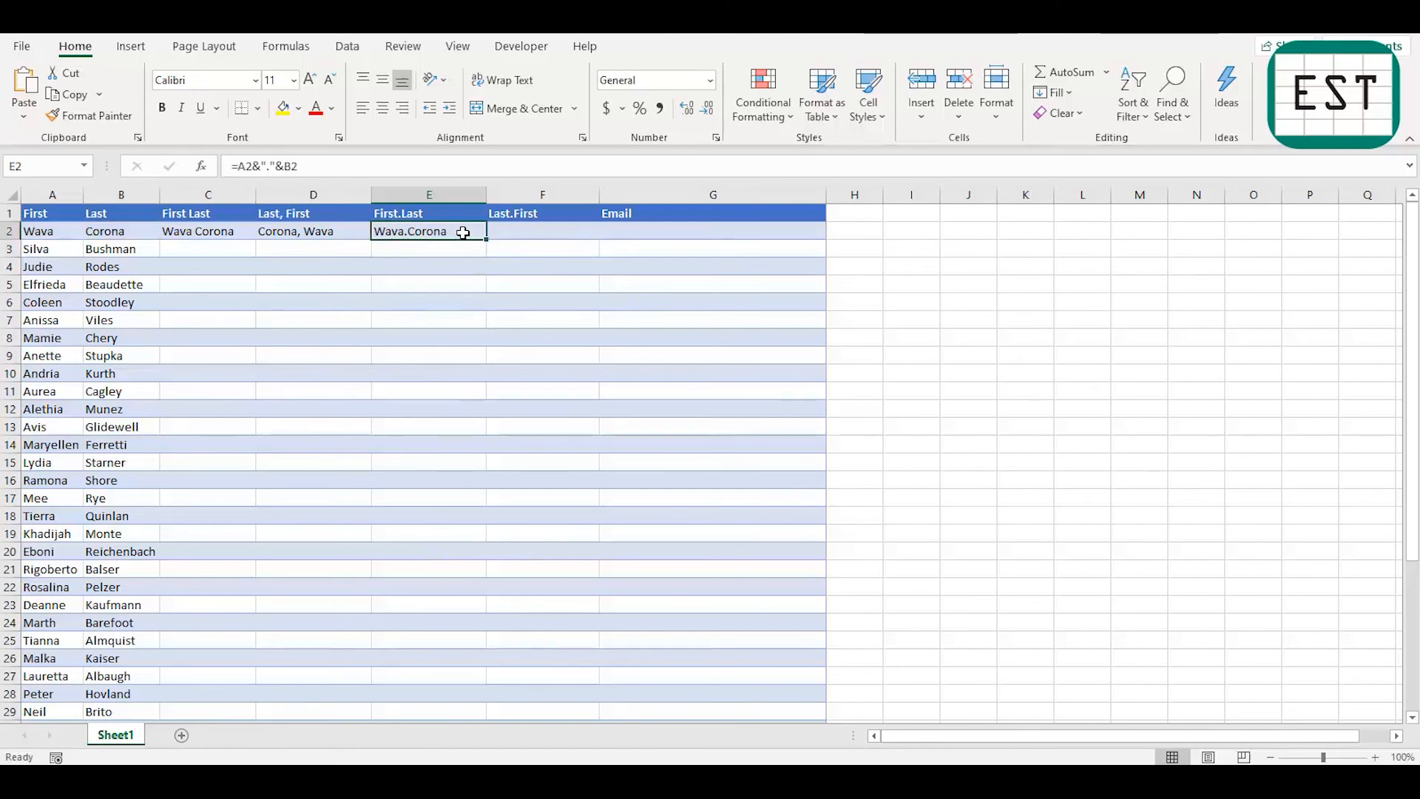
text(=conca)
key(Down)
key(Tab)
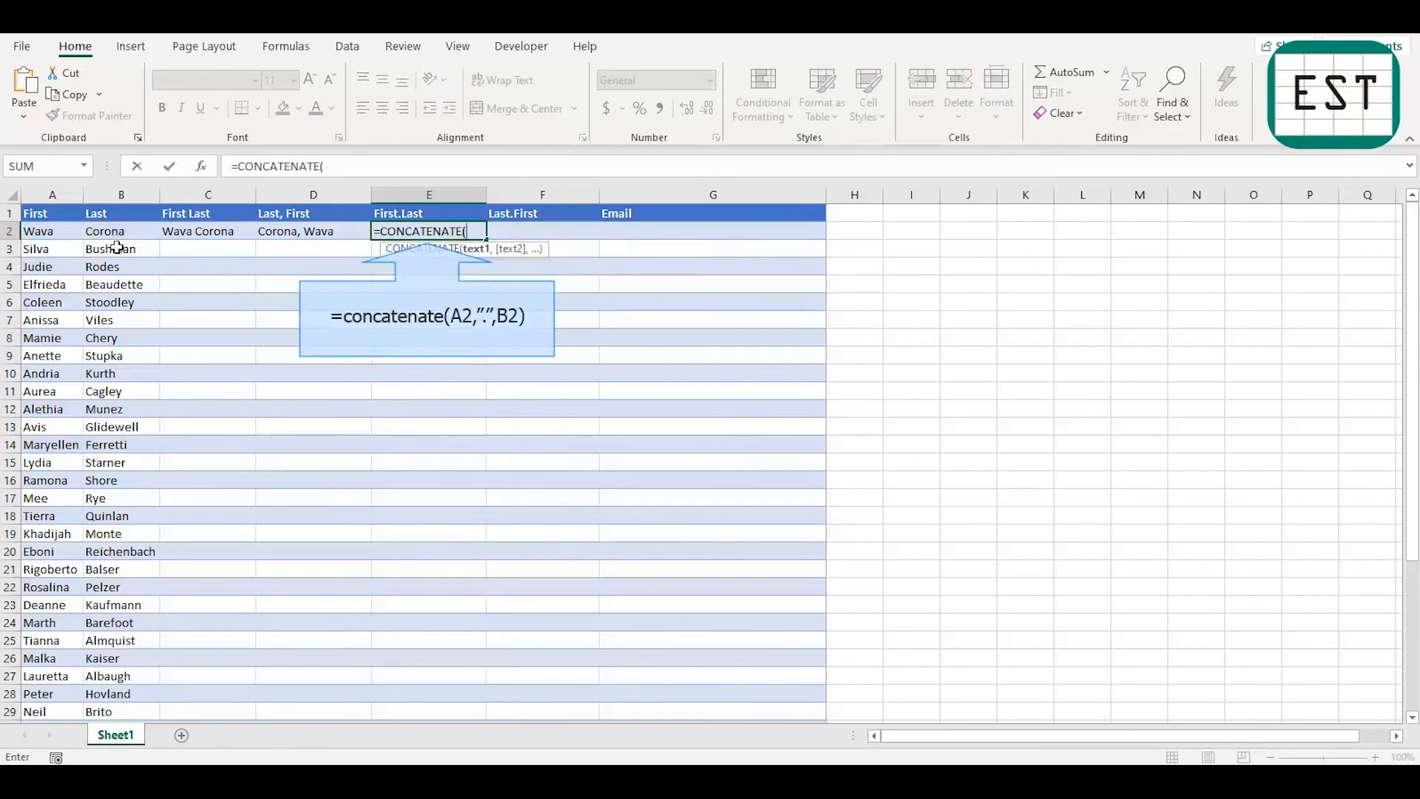
click(63, 236)
text(,".",)
click(112, 234)
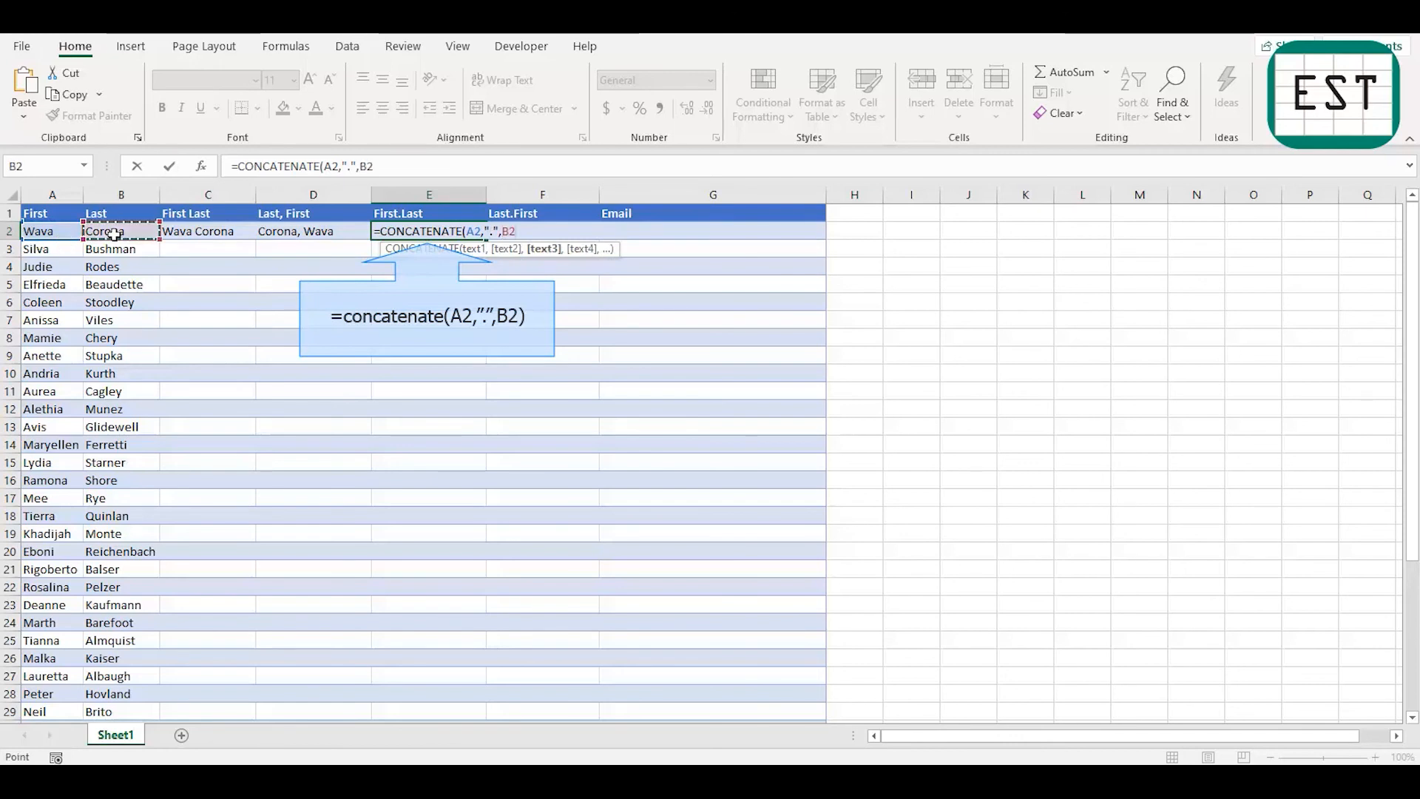
text())
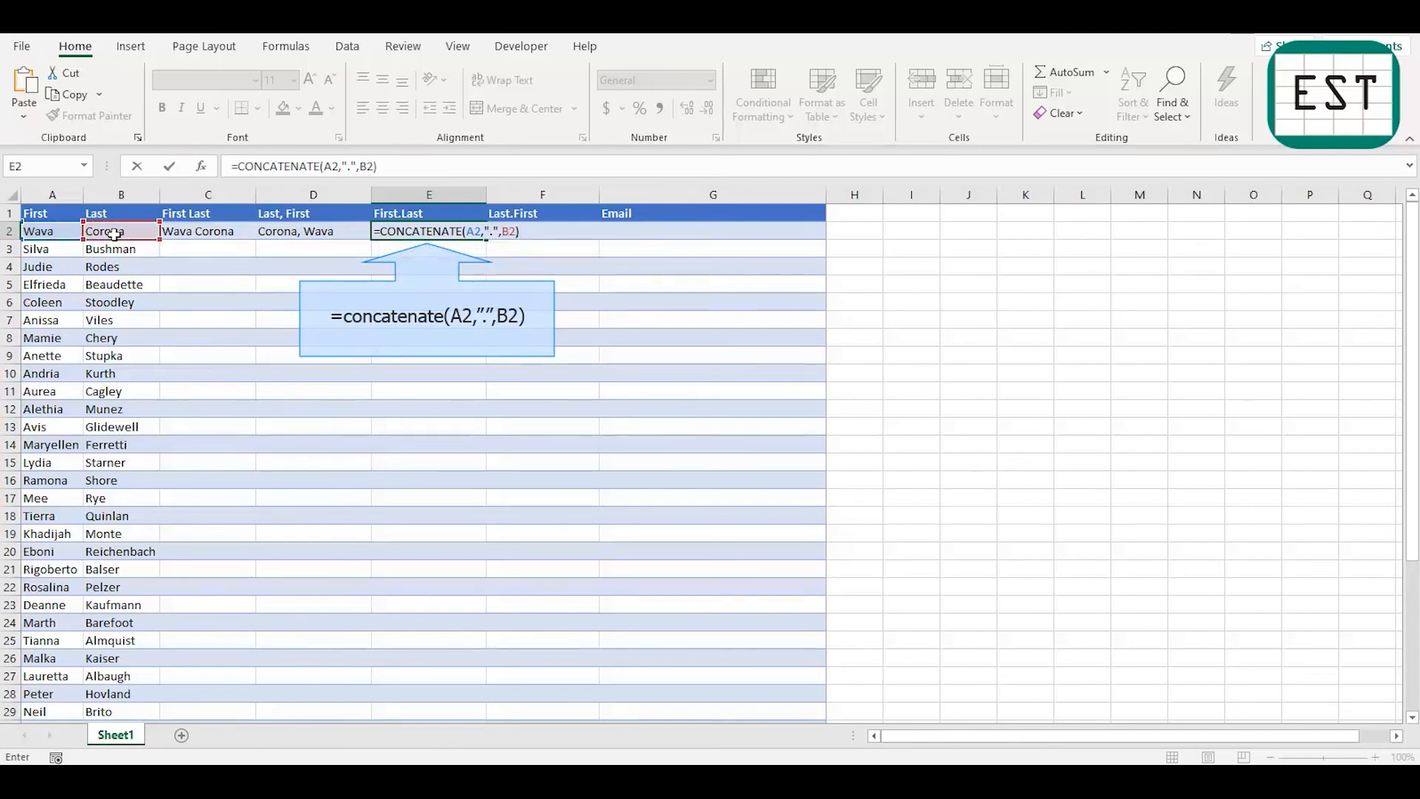
key(Return)
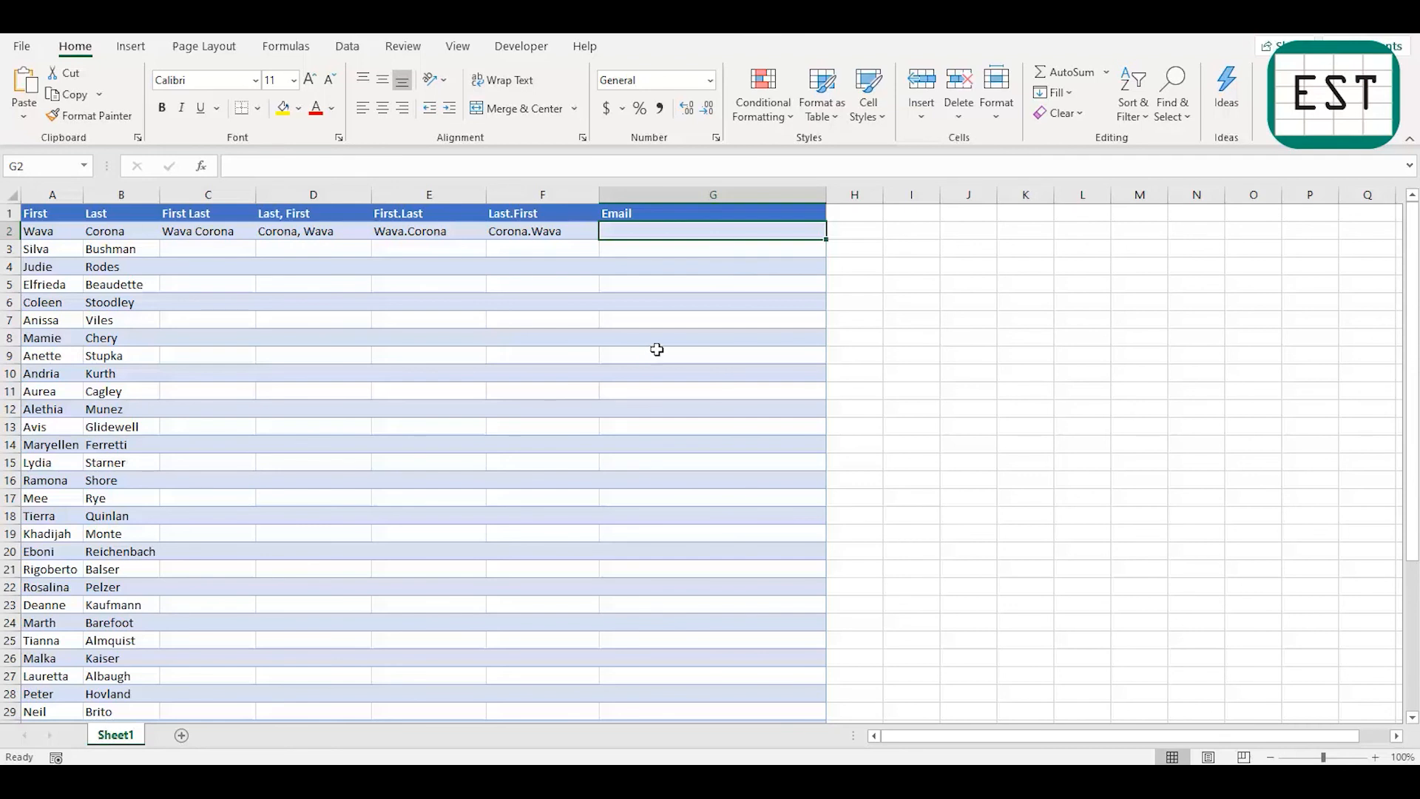
text(=)
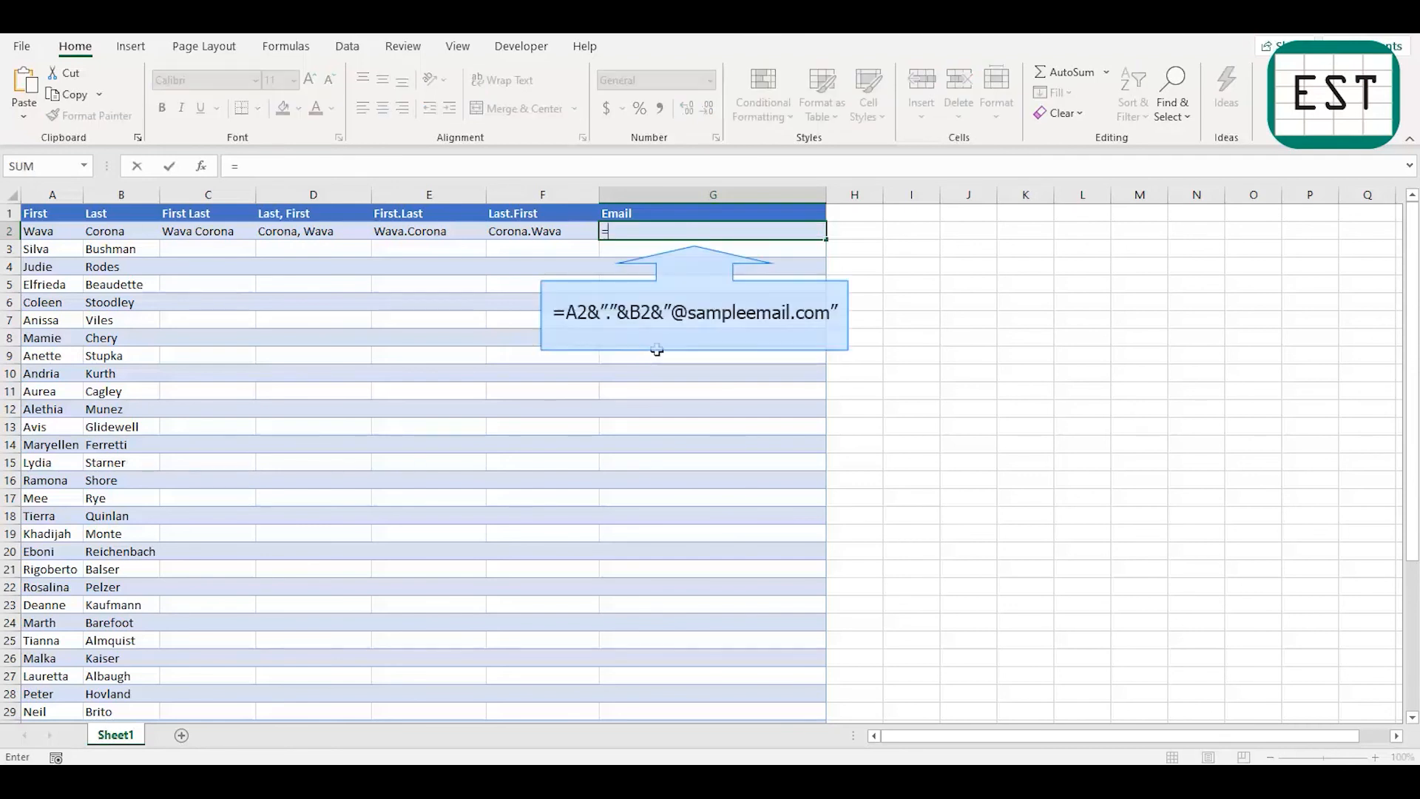
click(56, 233)
text(&")
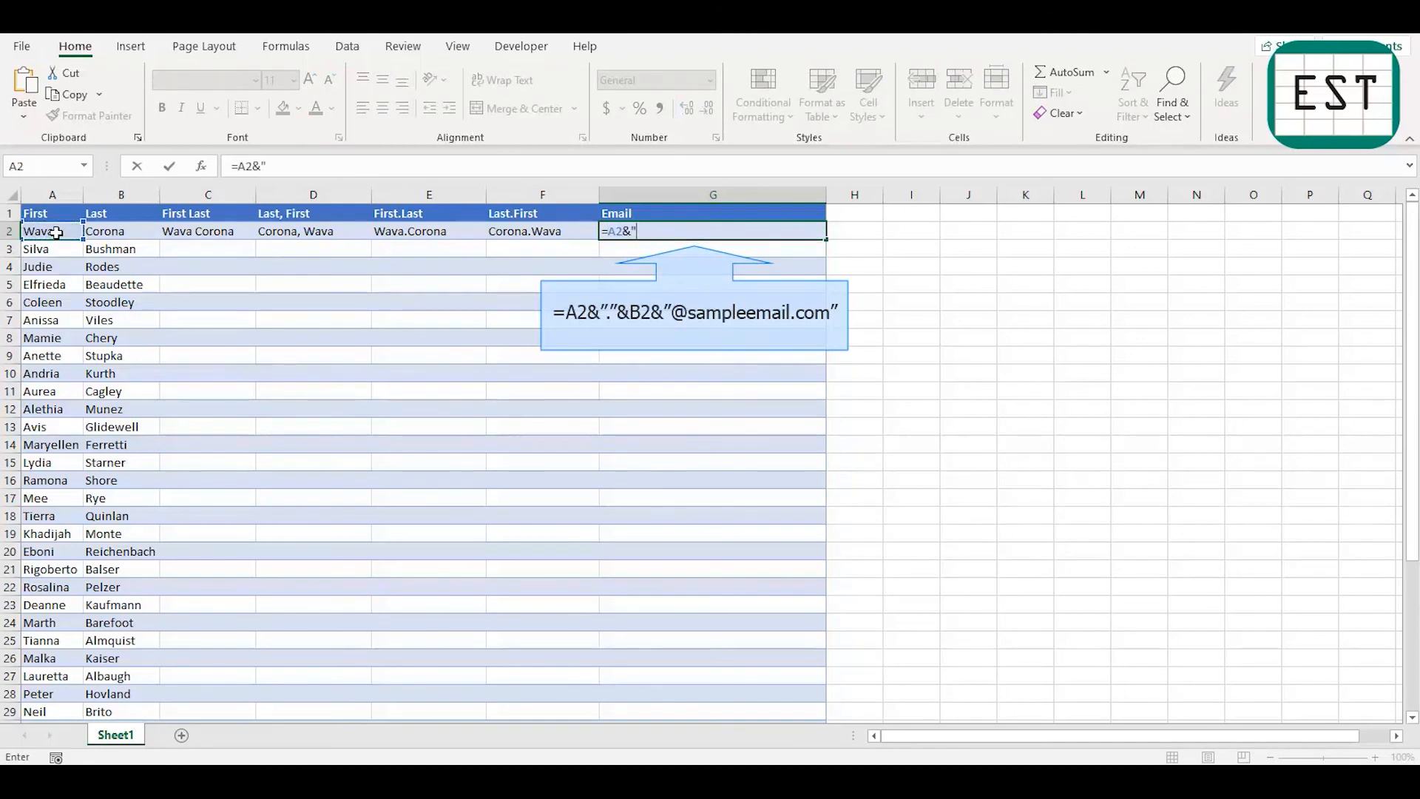
text(."&)
click(103, 233)
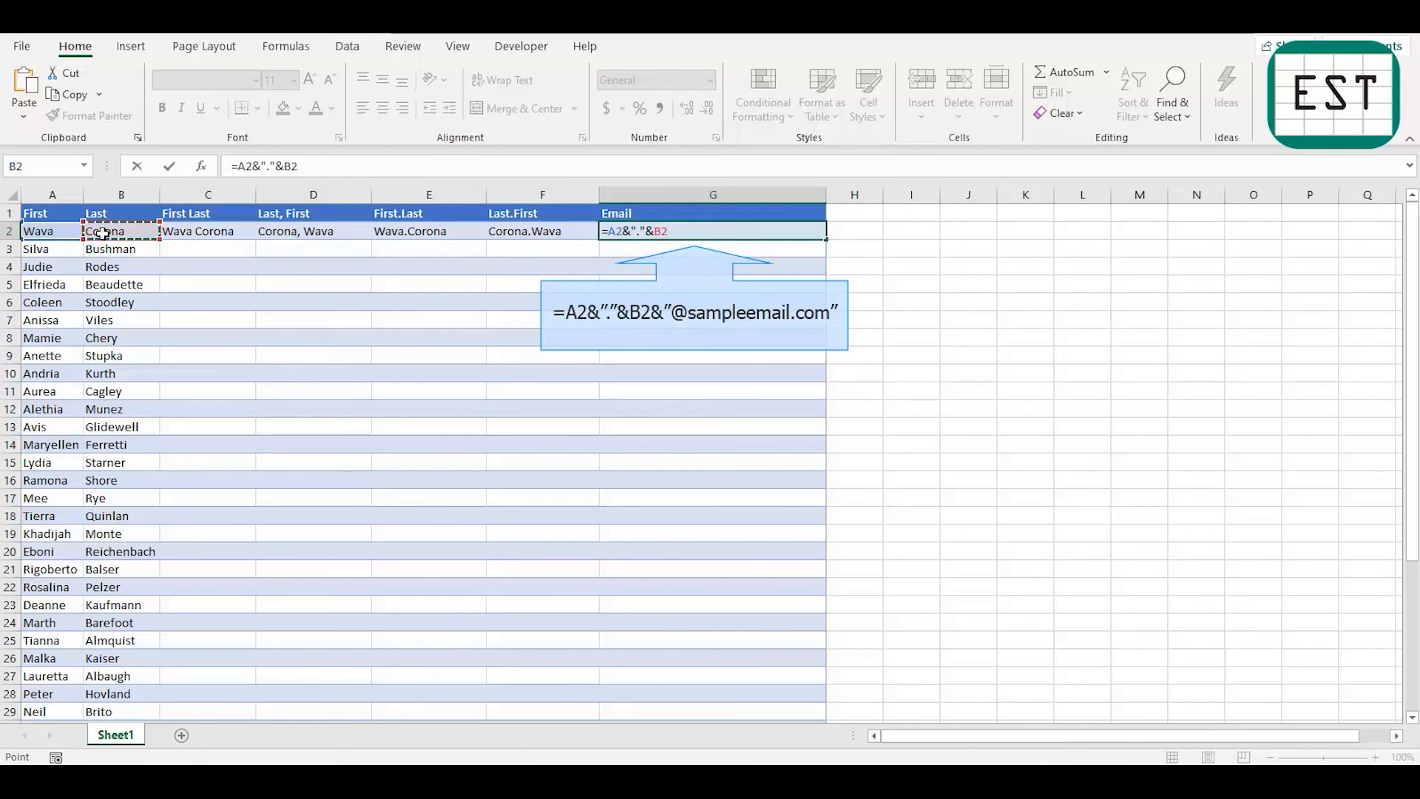
text(&")
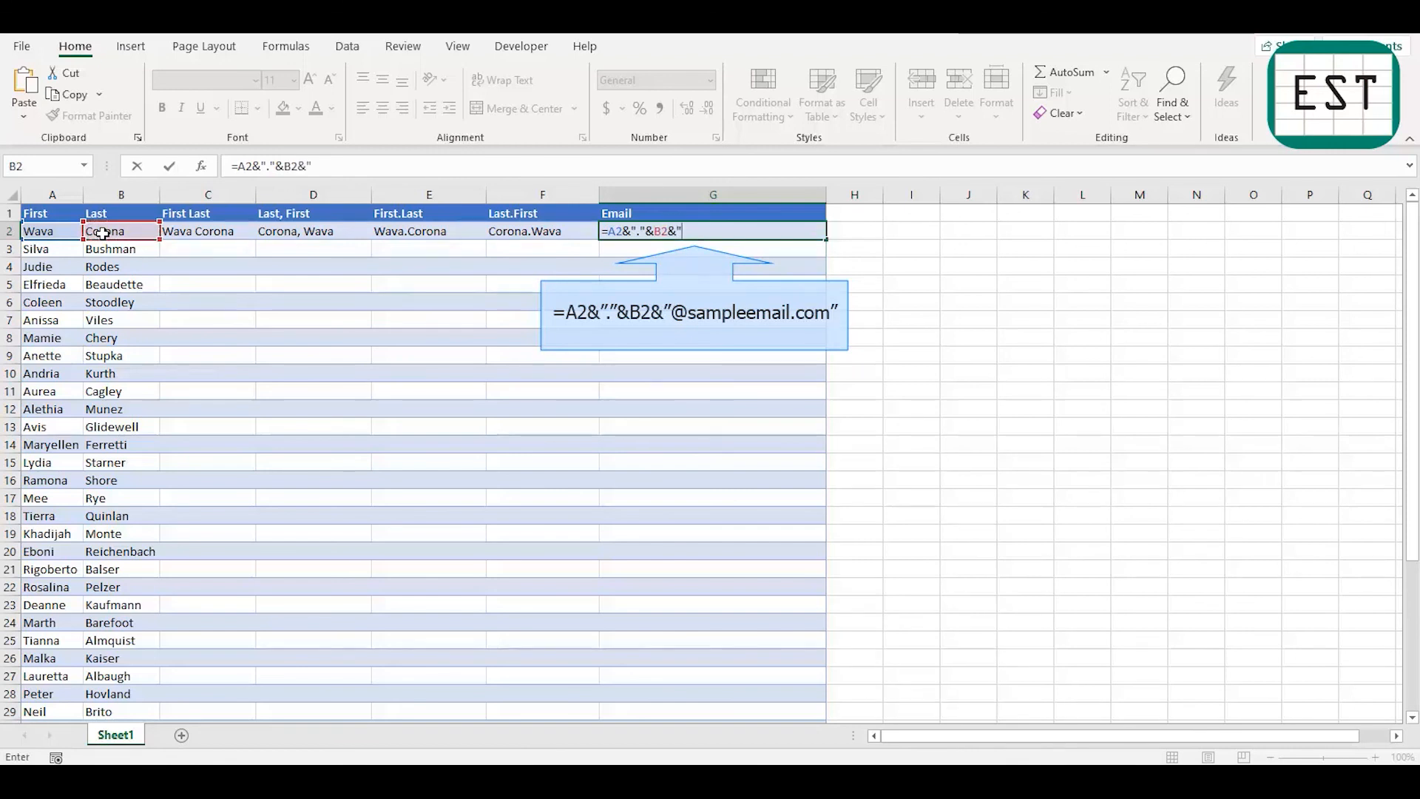
text(@sample.email.com)
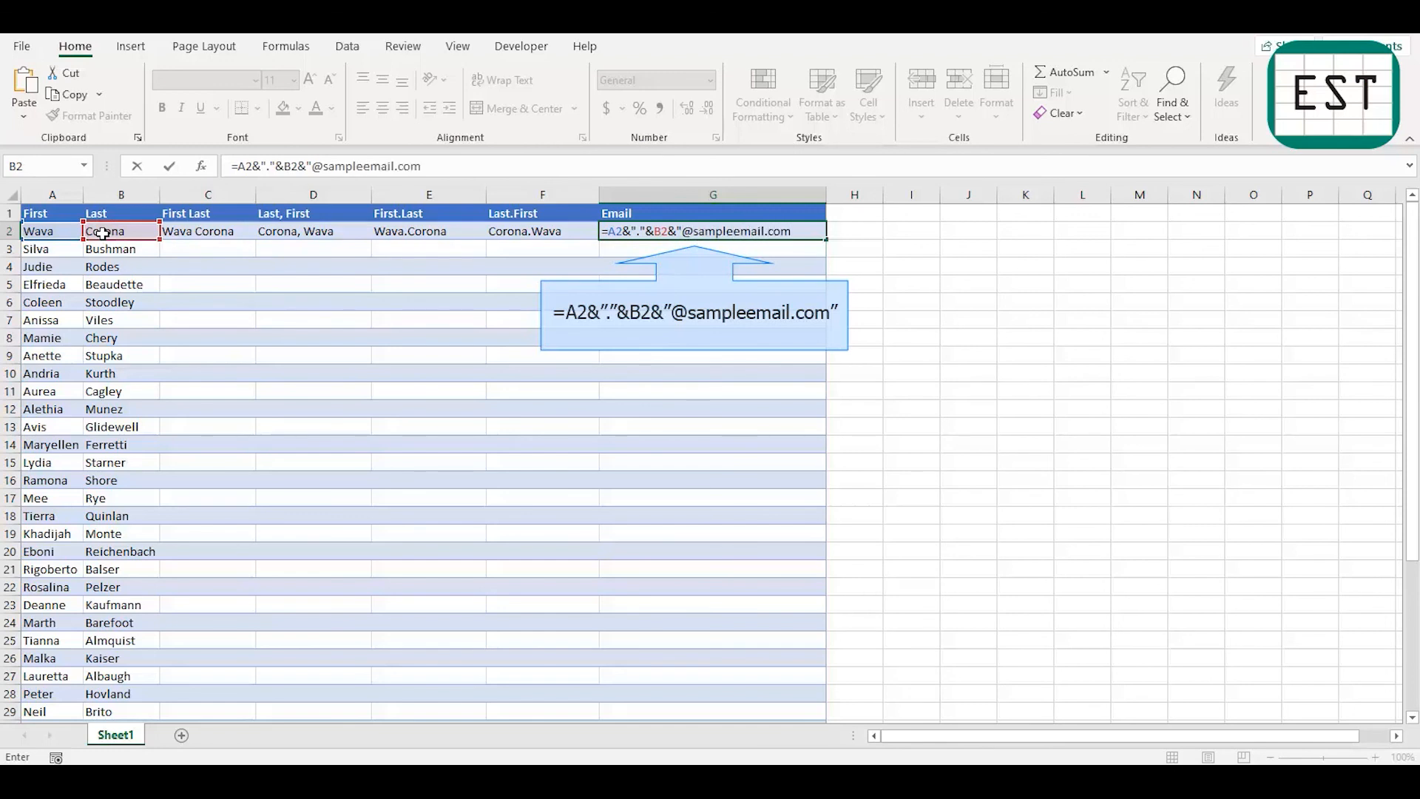
text(")
key(Return)
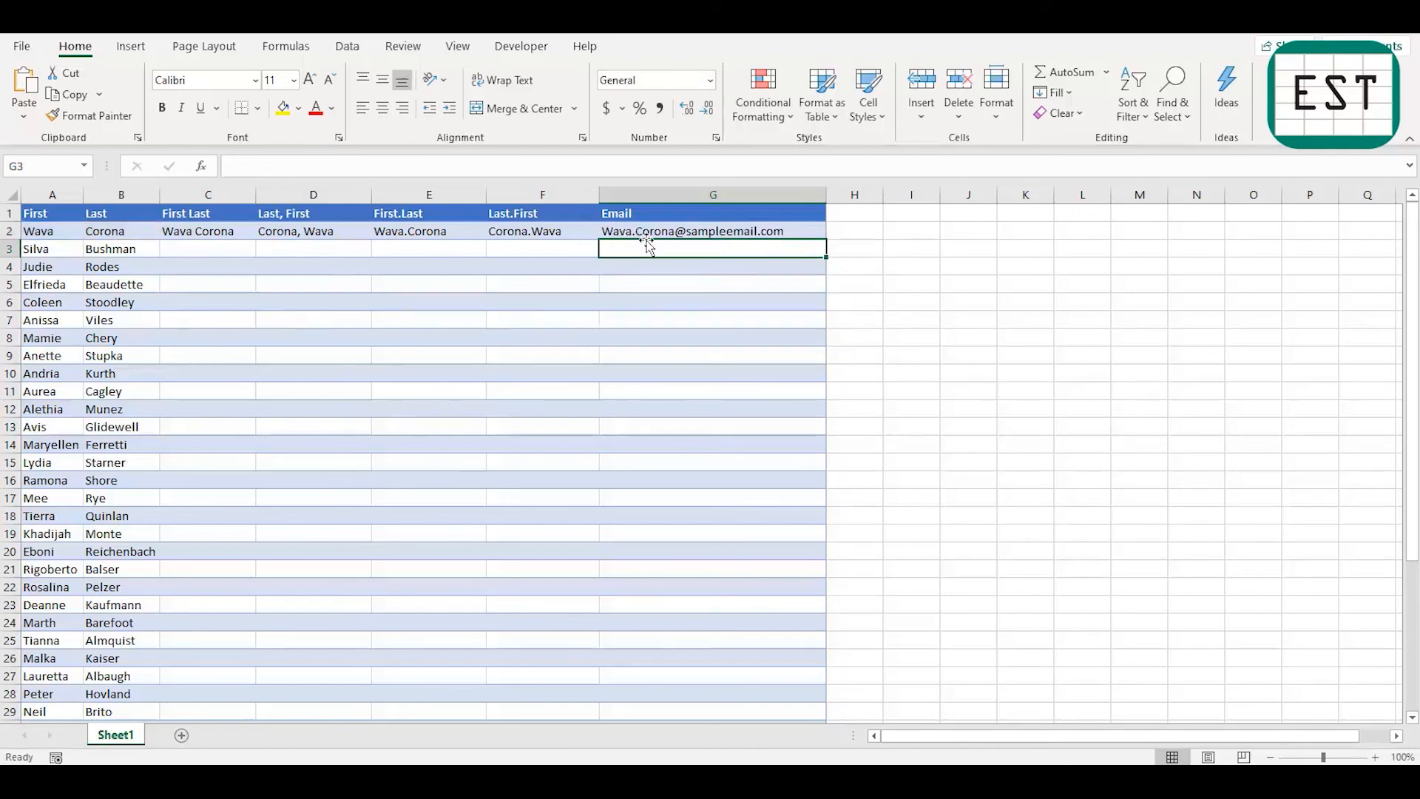
click(748, 231)
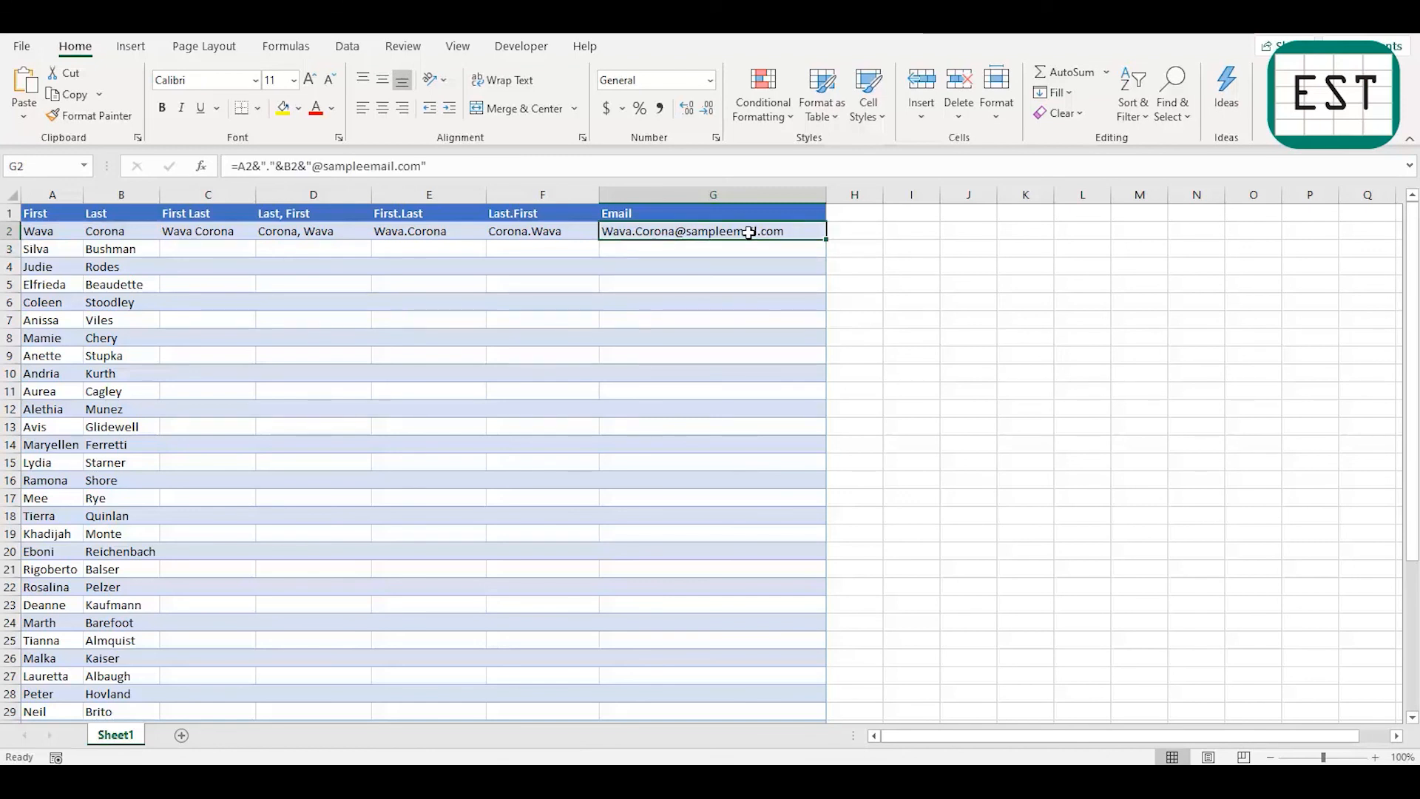
text(=conca)
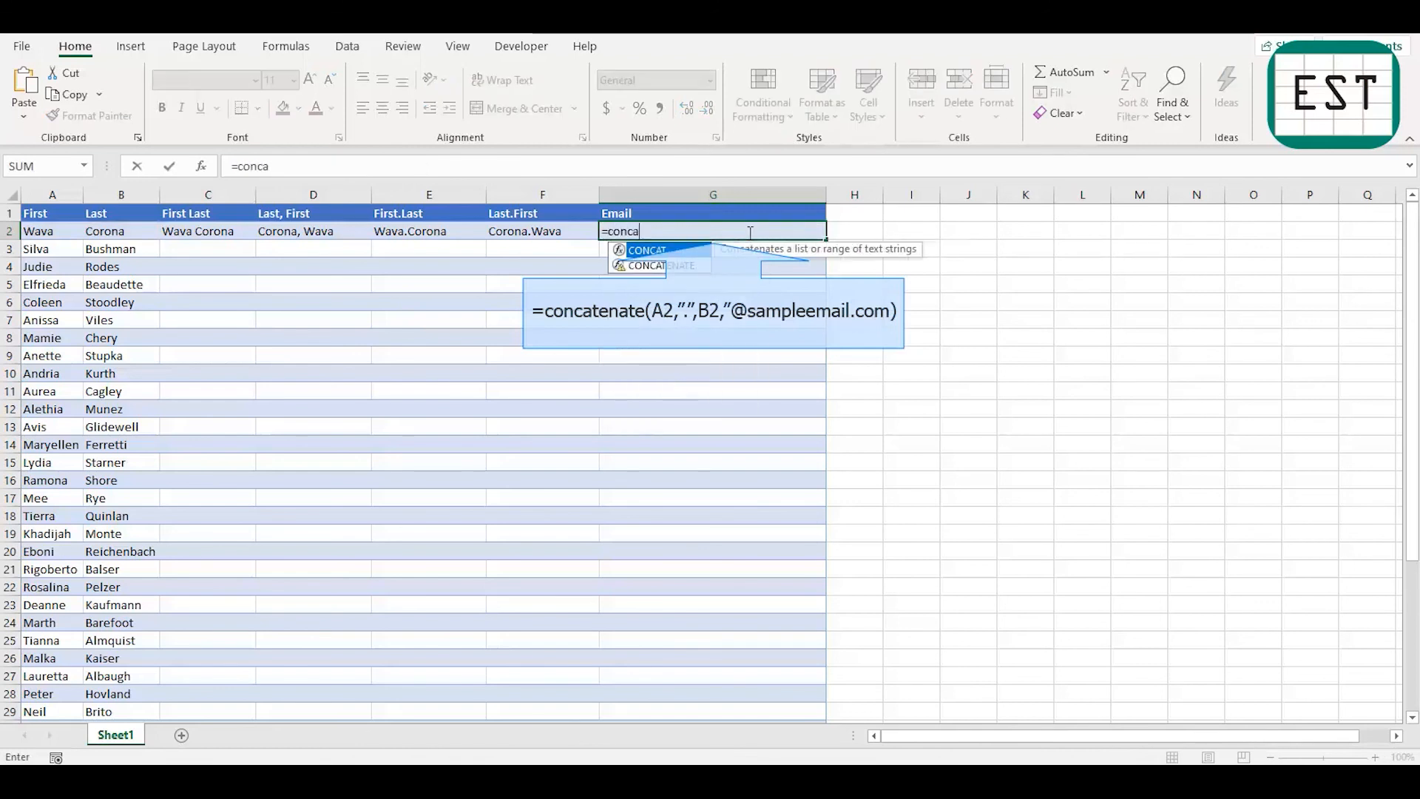
key(Down)
key(Tab)
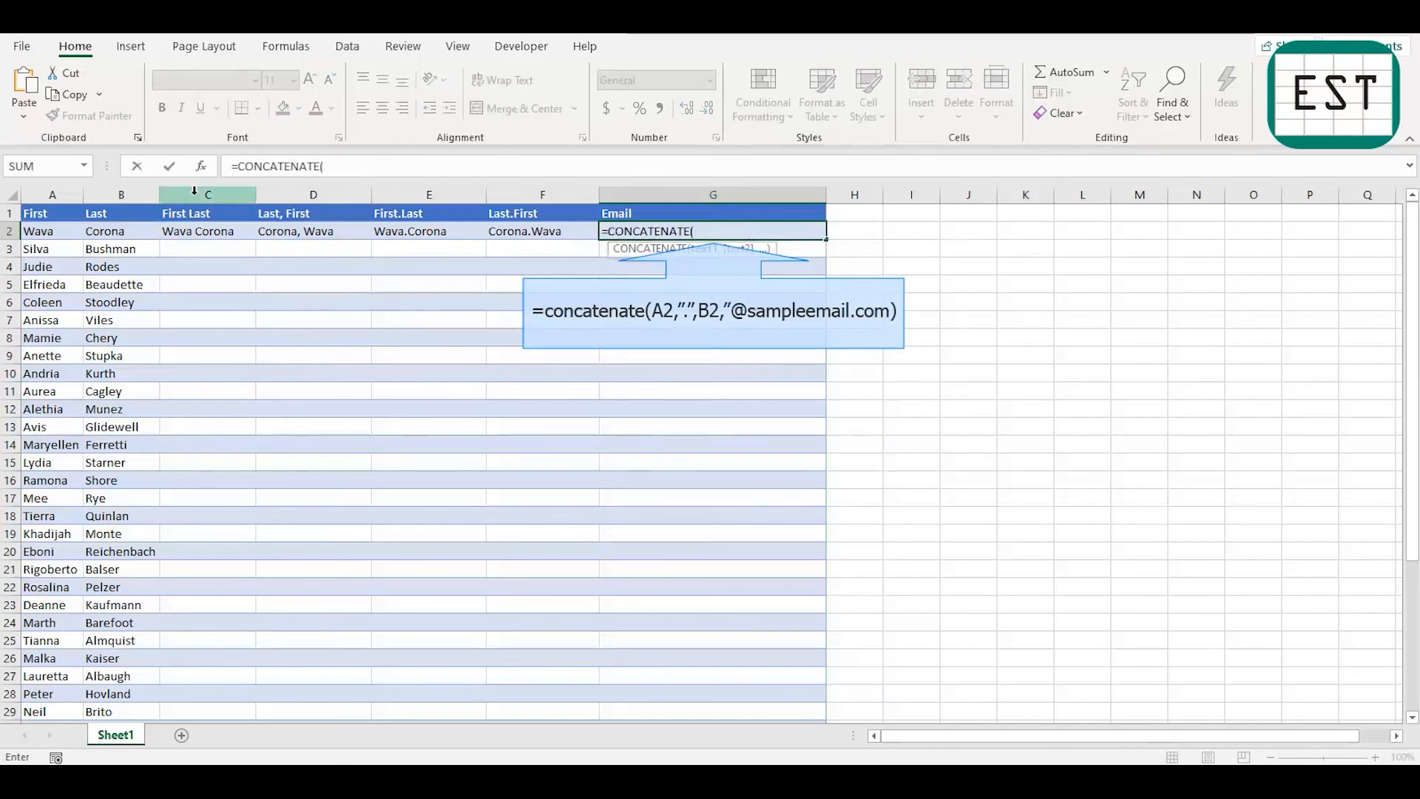
click(41, 233)
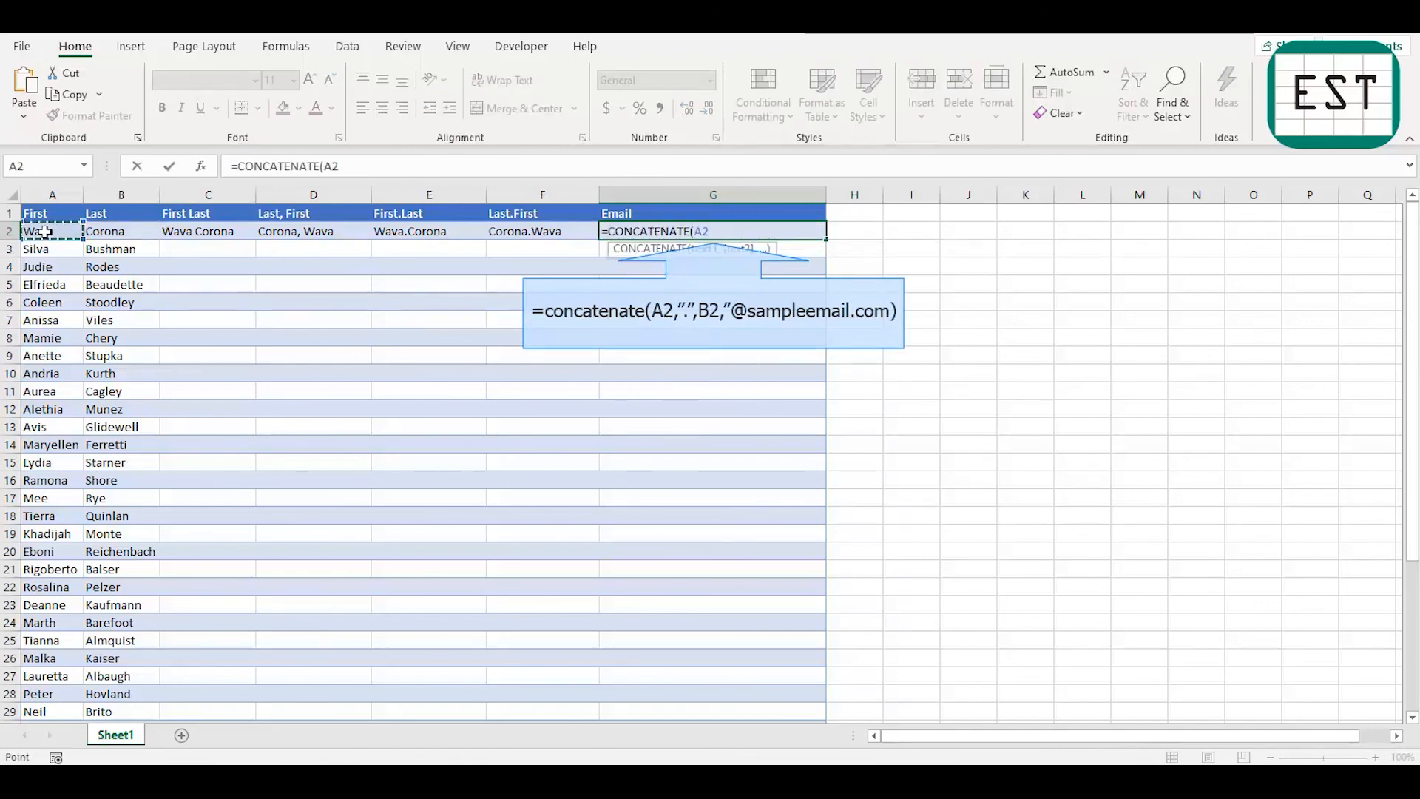
text(,)
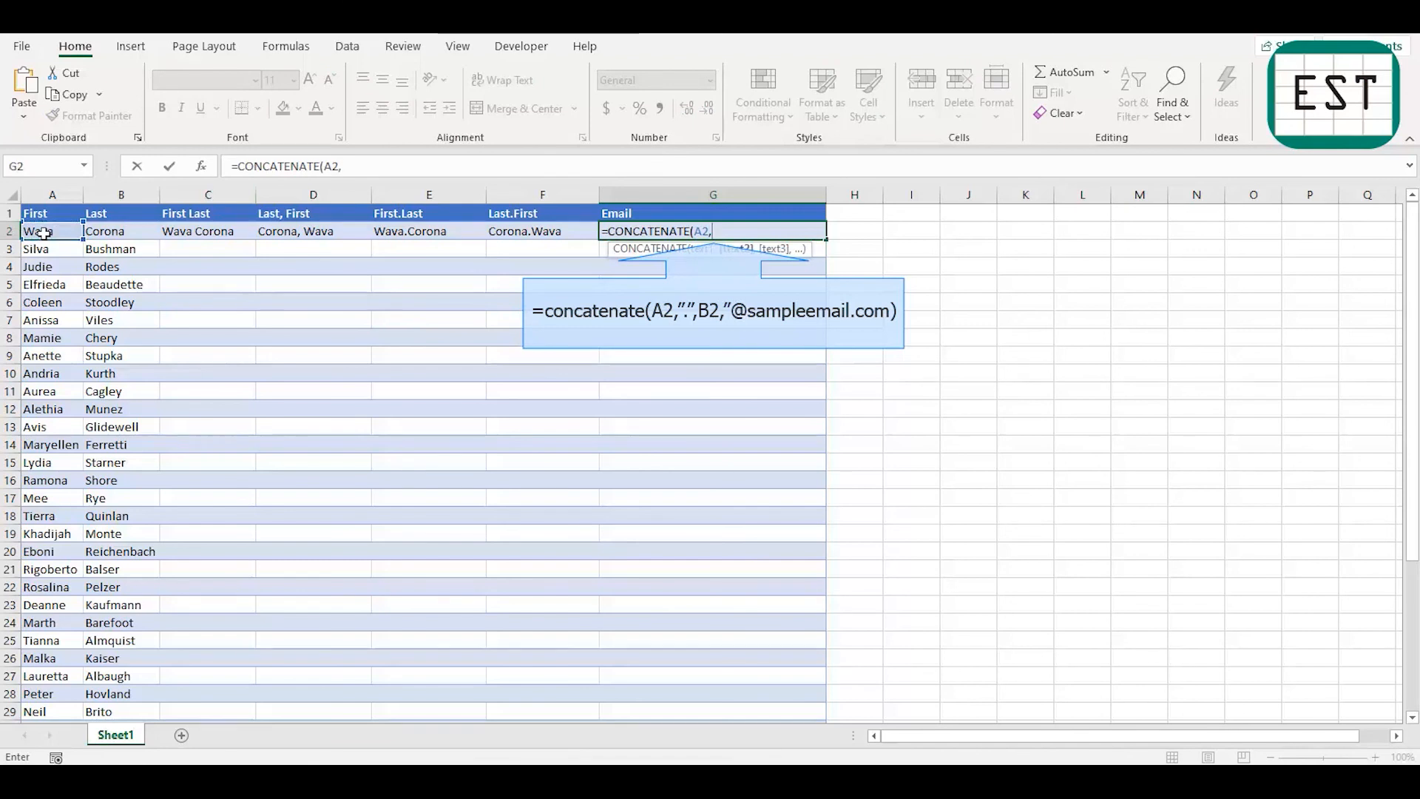
text(".",)
click(109, 232)
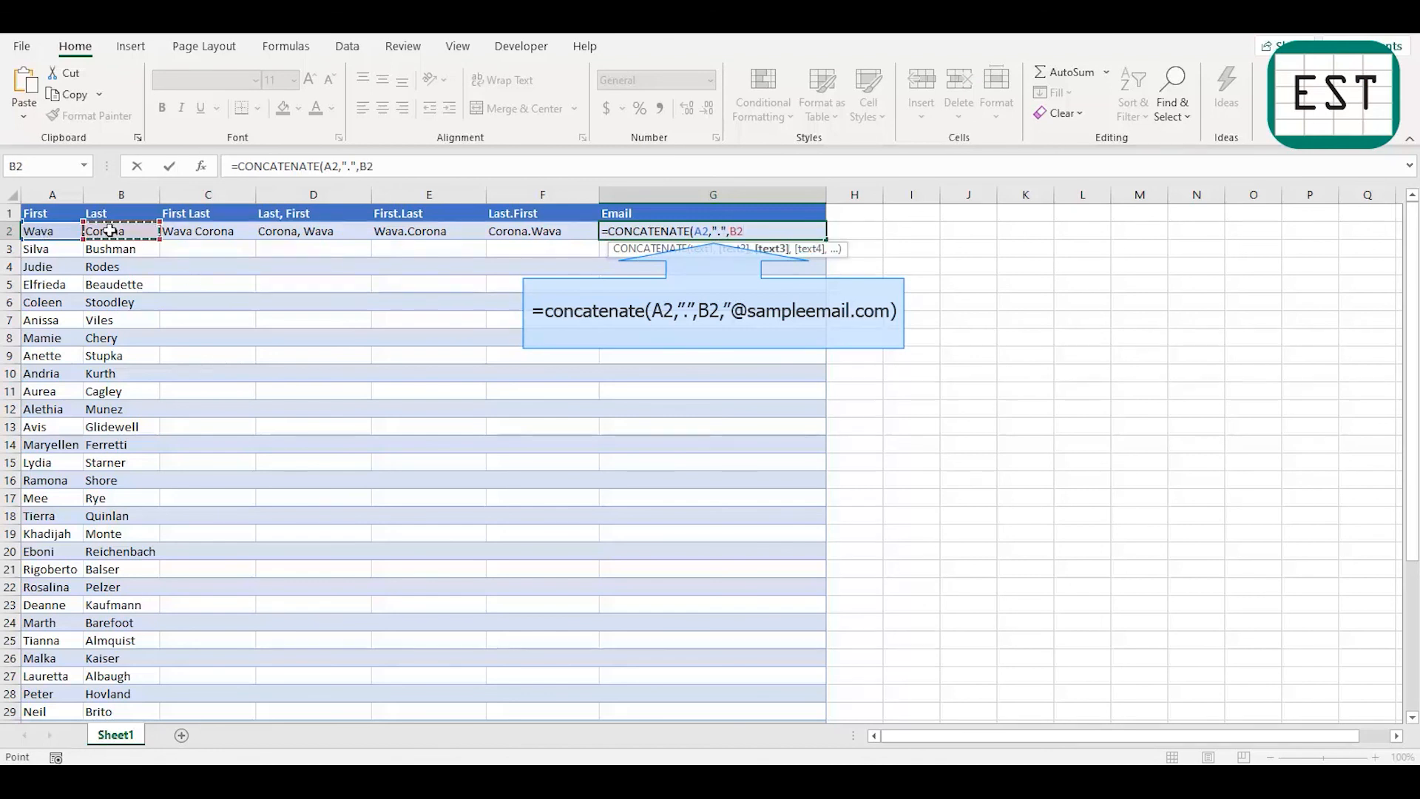
text(,)
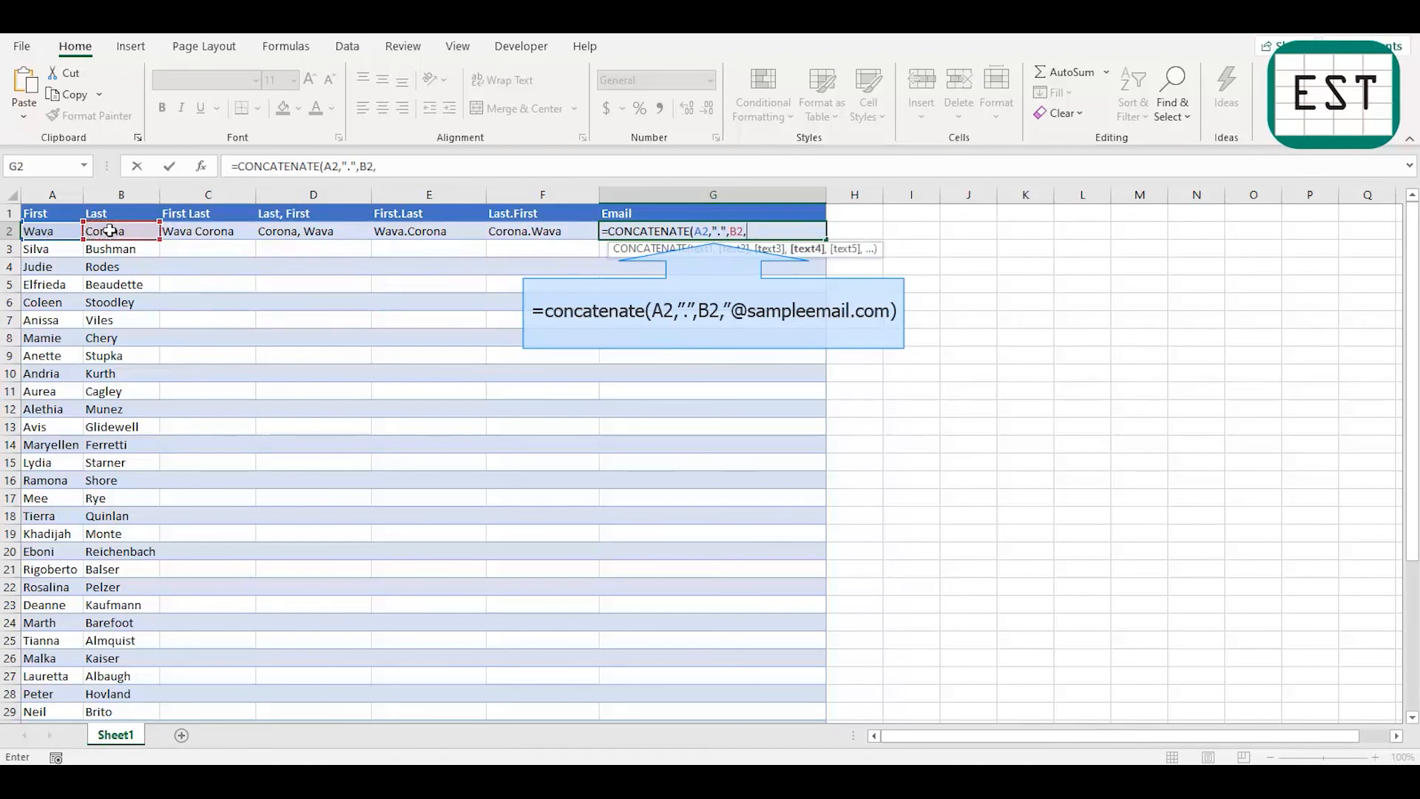
text("@sampleemail.com)
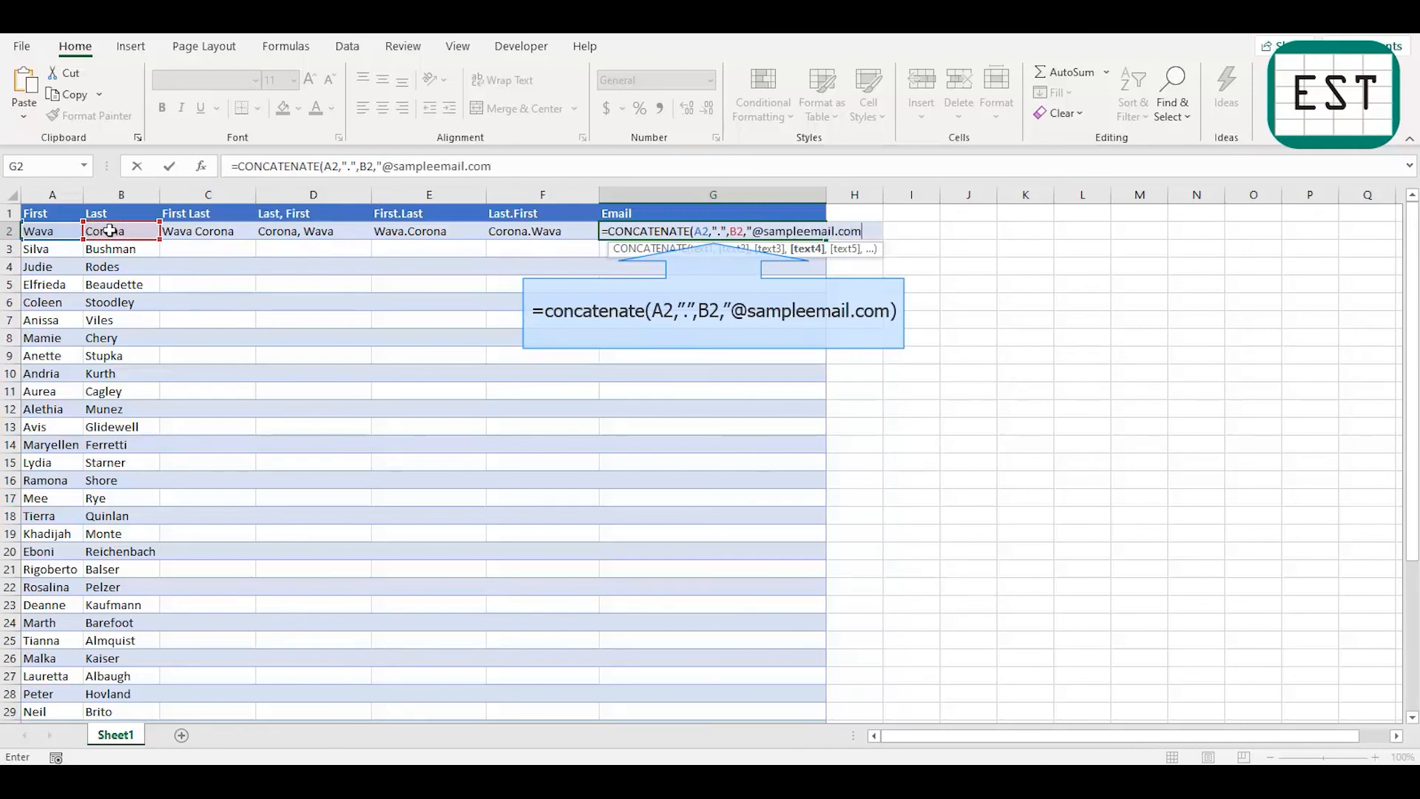
text("))
key(Return)
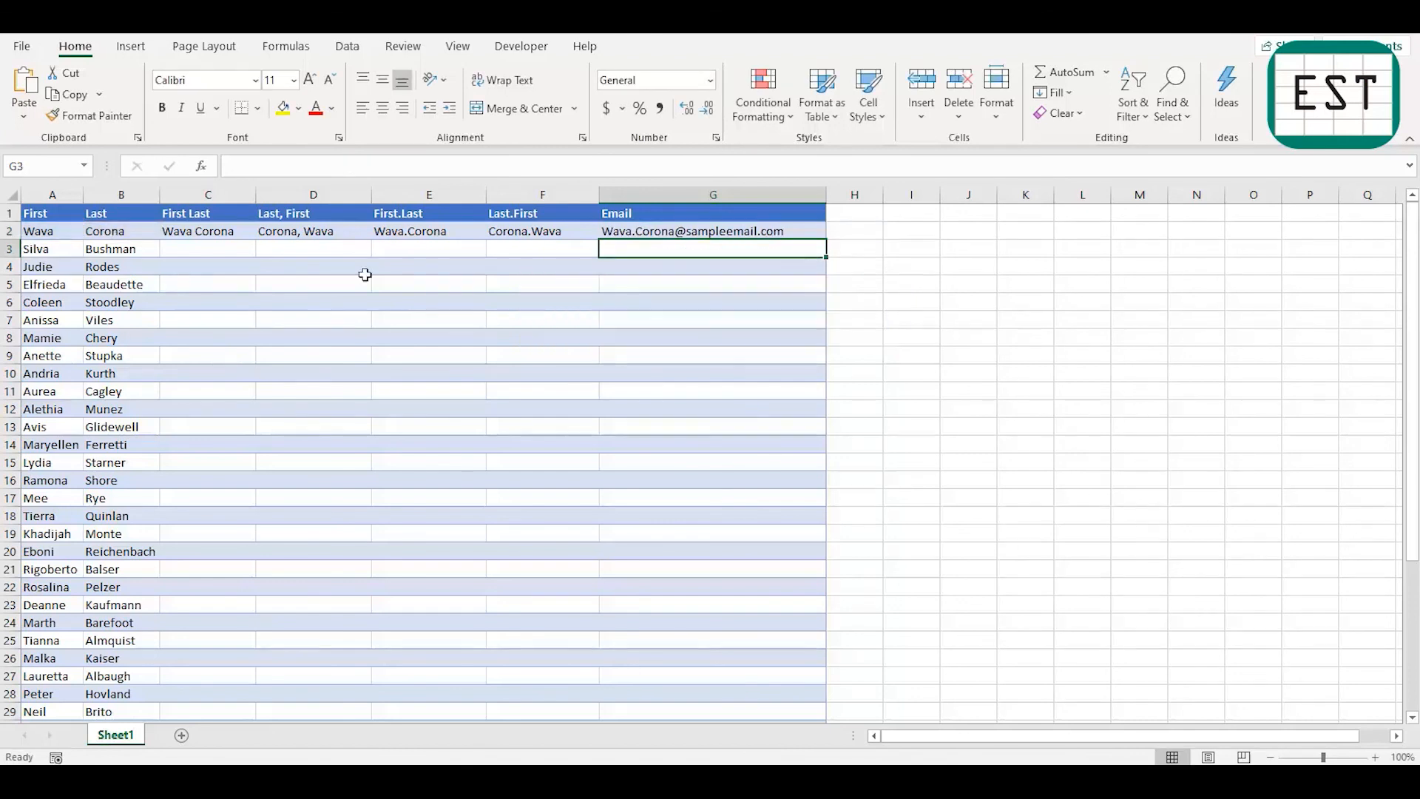